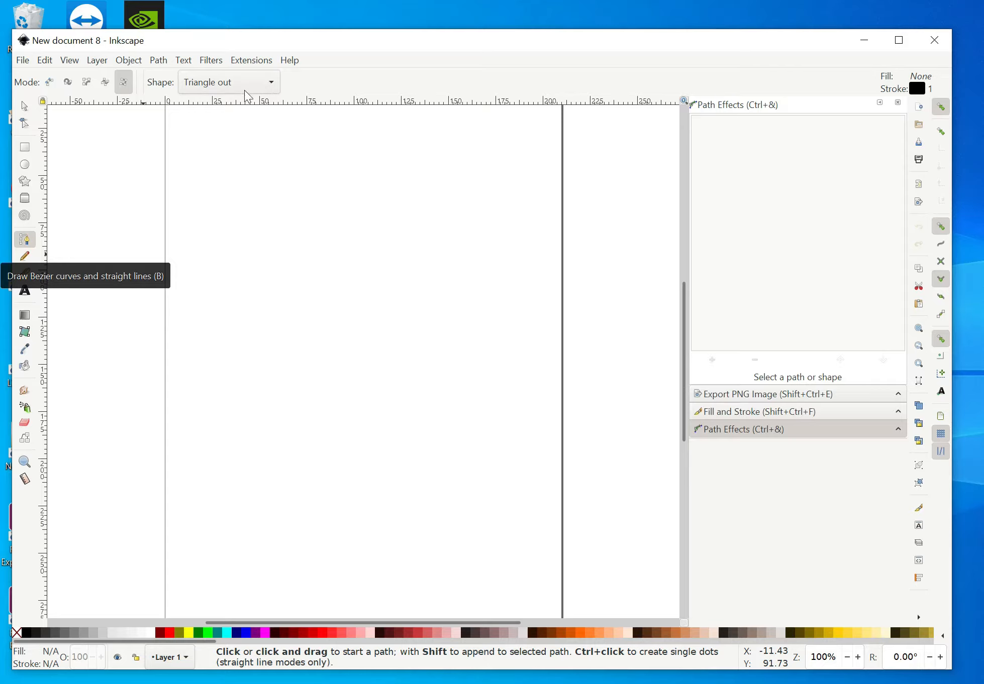
Draw a curved zigzag with three peaks across the page using the Bezier tool in regular path mode with shape None.
{"action": "left_click", "coordinate": [274, 82]}
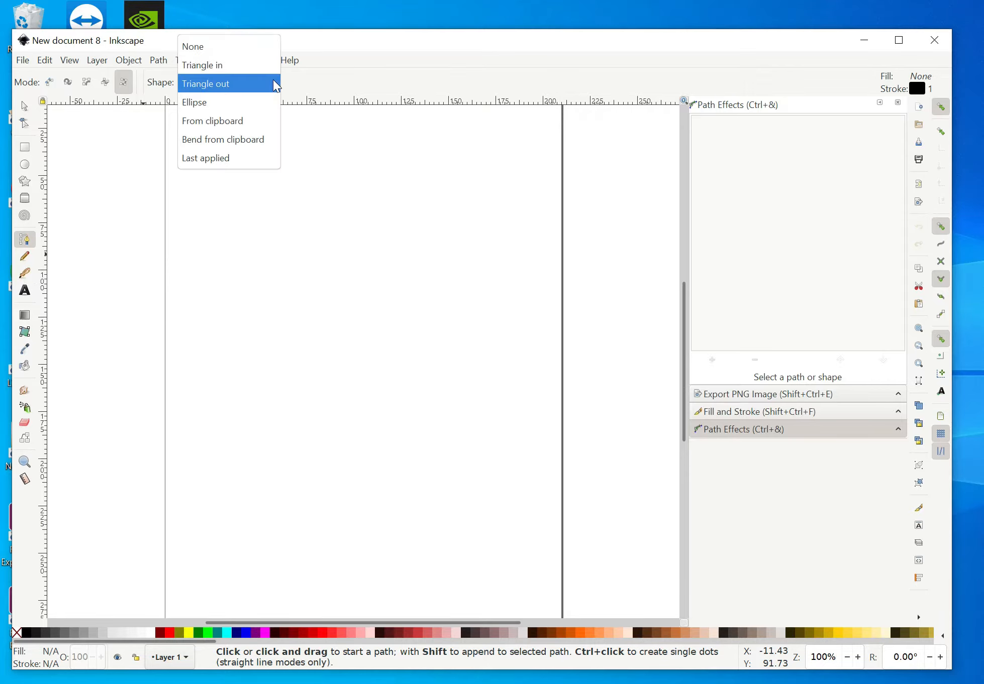
{"action": "left_click", "coordinate": [221, 52]}
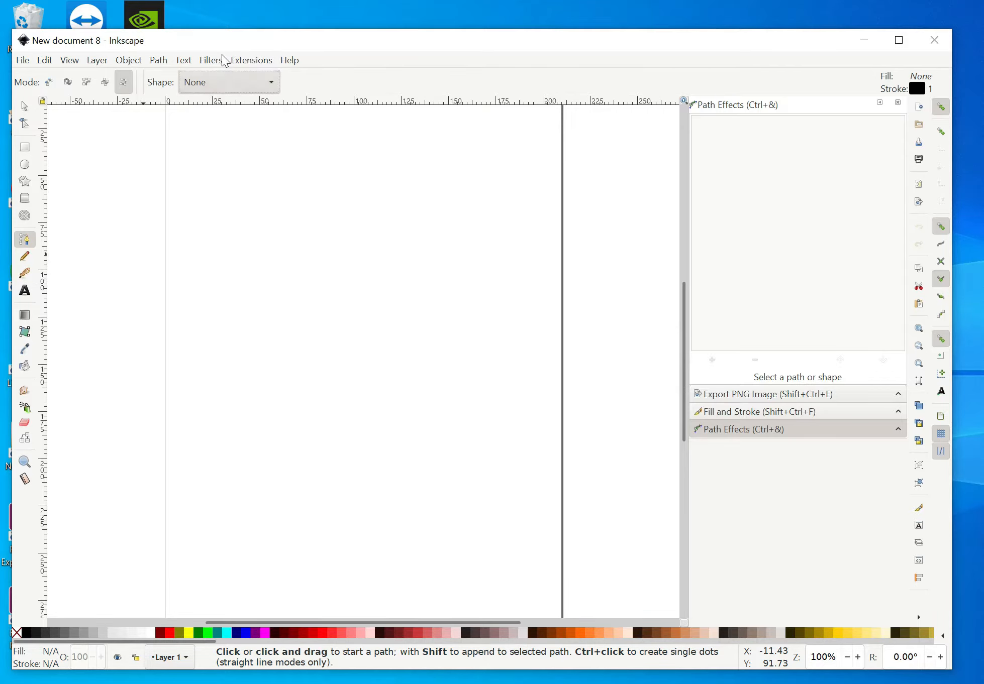
{"action": "left_click", "coordinate": [50, 83]}
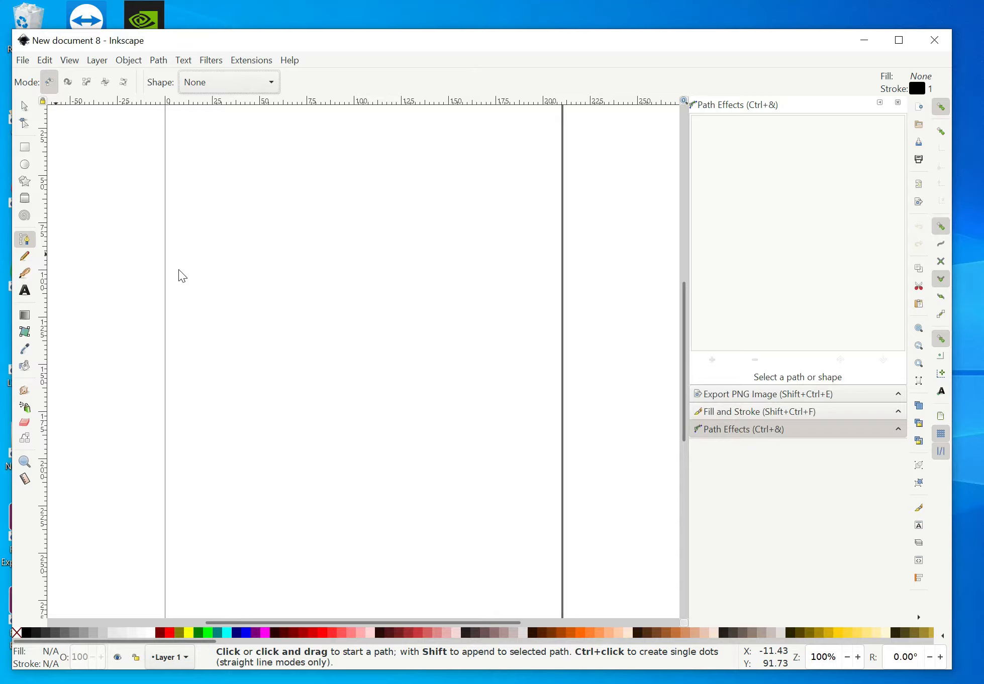
{"action": "left_click_drag", "start_coordinate": [177, 272], "coordinate": [247, 206]}
{"action": "left_click_drag", "start_coordinate": [229, 169], "coordinate": [363, 213]}
{"action": "left_click_drag", "start_coordinate": [336, 146], "coordinate": [487, 235]}
{"action": "left_click_drag", "start_coordinate": [485, 221], "coordinate": [505, 352]}
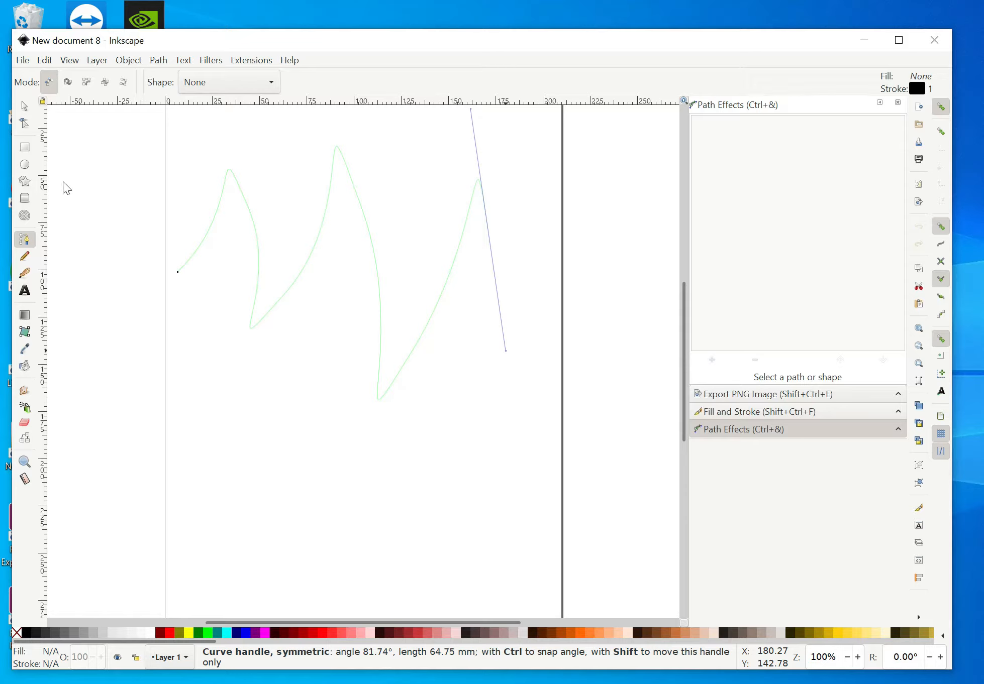
Draw a five-pointed star about 70 mm wide and 68 mm high below the zigzag curve and deselect it.
{"action": "left_click", "coordinate": [24, 182]}
{"action": "left_click_drag", "start_coordinate": [294, 472], "coordinate": [326, 529]}
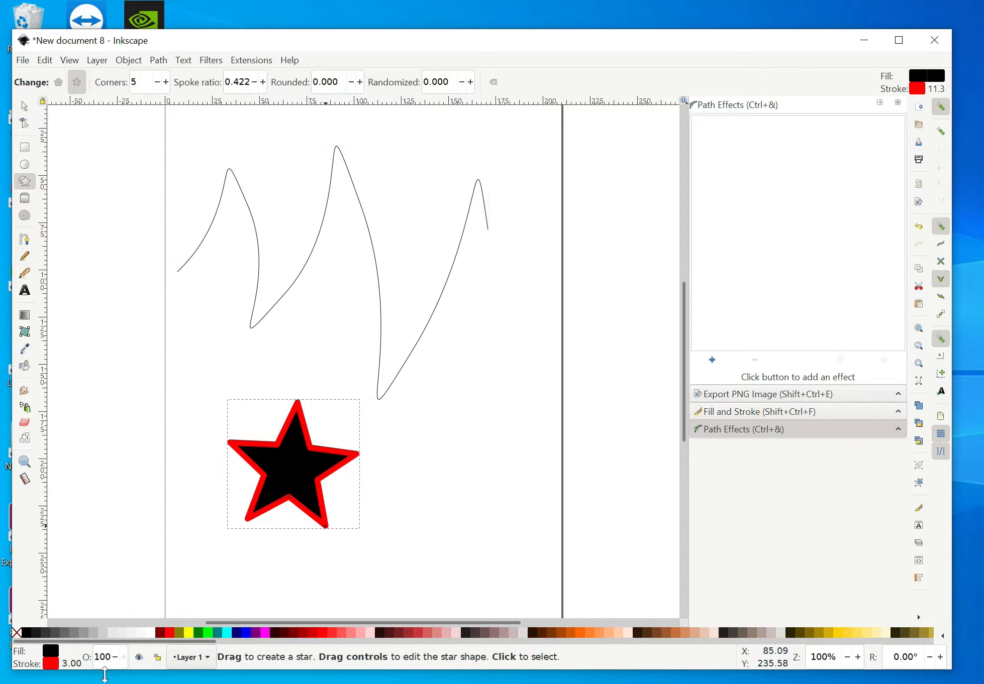
{"action": "left_click", "coordinate": [26, 106]}
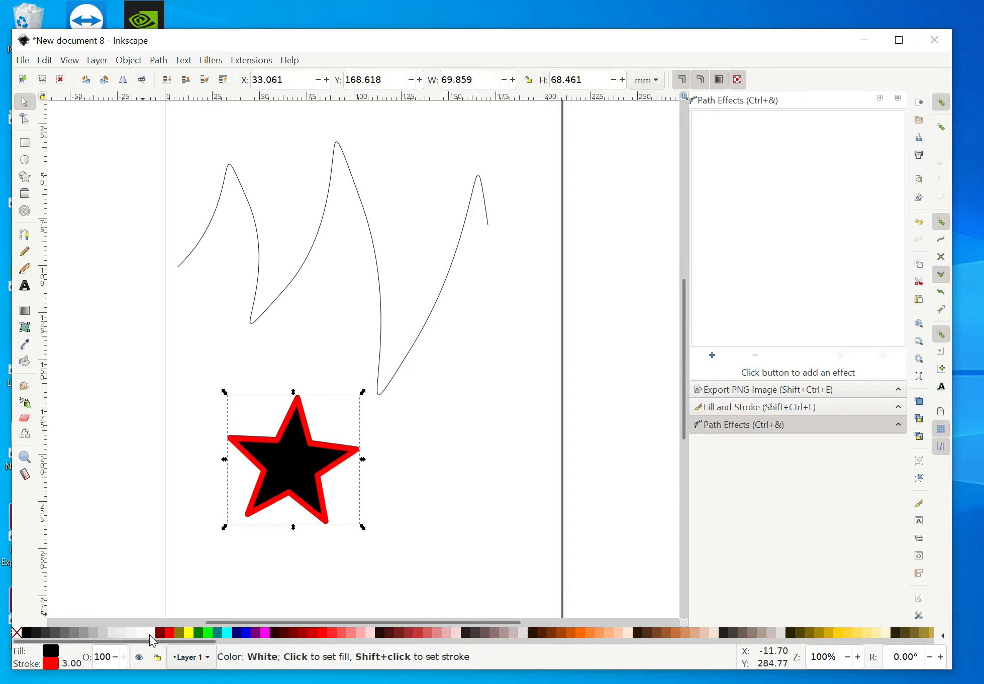
{"action": "left_click", "coordinate": [413, 478]}
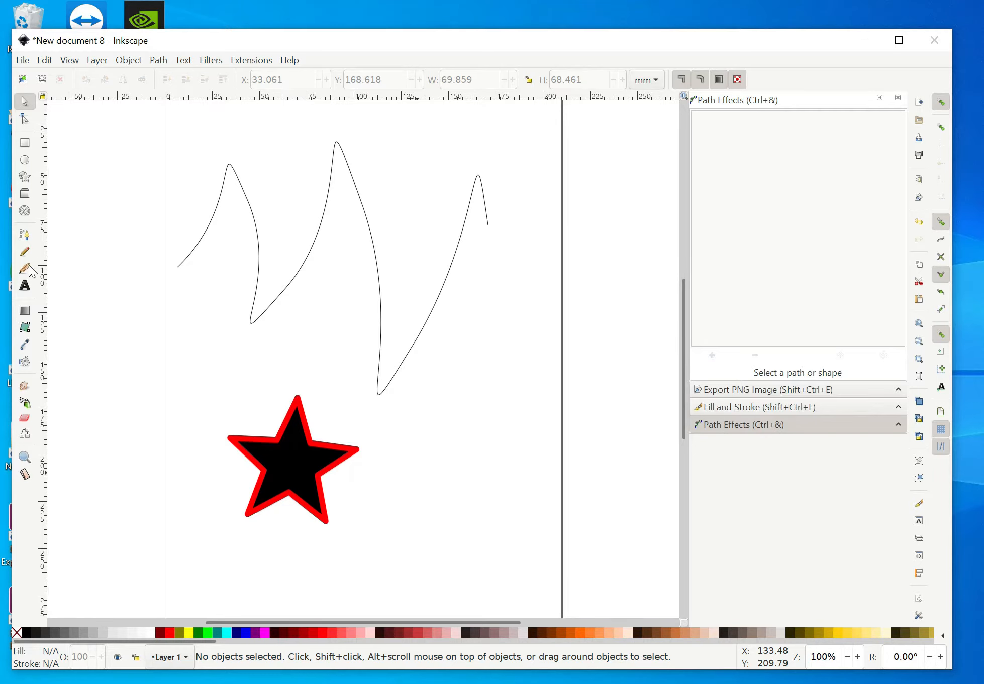
Trace the star's outline with a closed Bezier path and move the filled star off it, about 92 mm right and 9 mm down.
{"action": "left_click", "coordinate": [30, 237]}
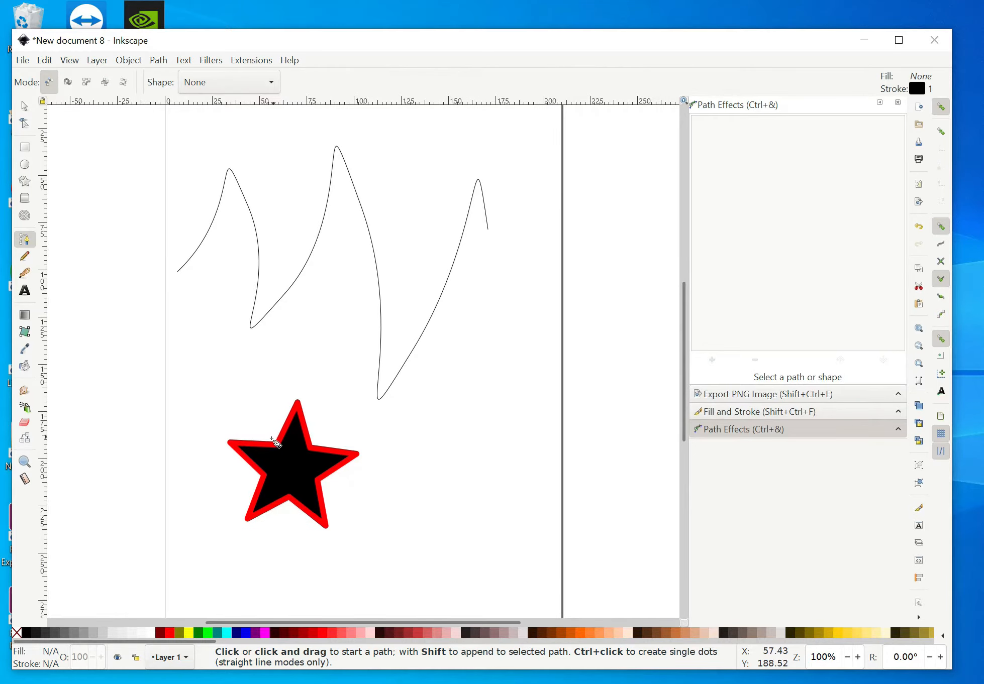
{"action": "left_click_drag", "start_coordinate": [229, 442], "coordinate": [280, 444]}
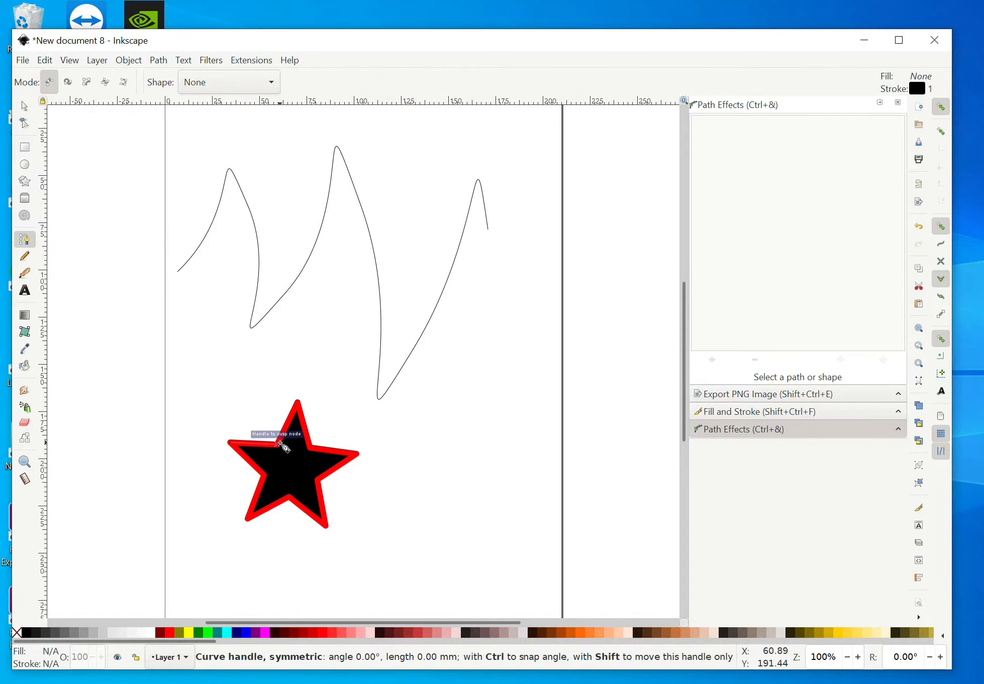
{"action": "left_click_drag", "start_coordinate": [282, 444], "coordinate": [315, 533]}
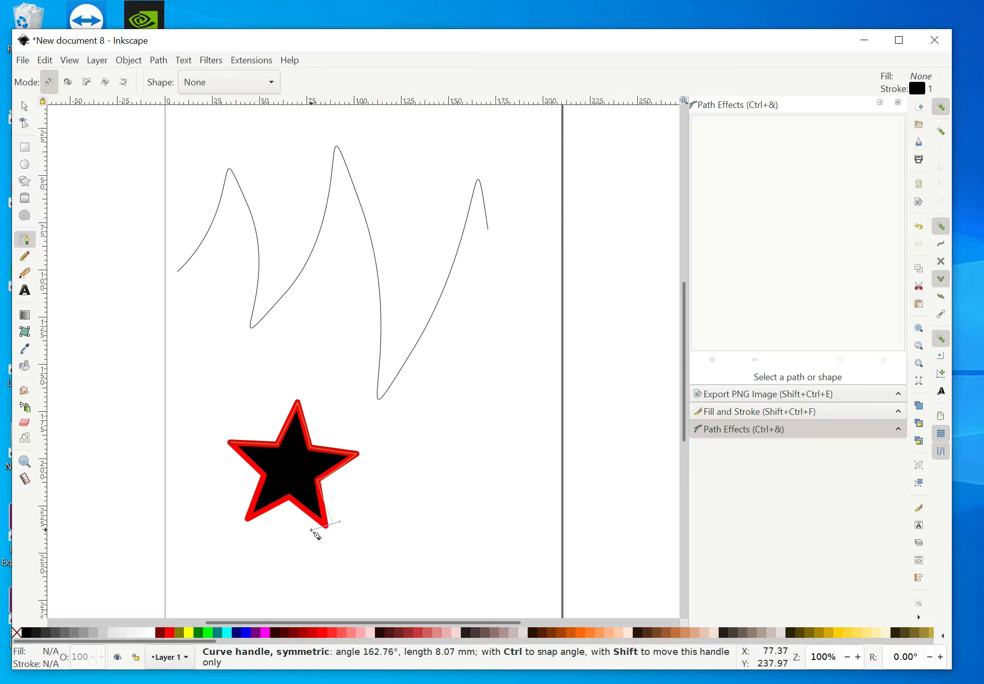
{"action": "left_click_drag", "start_coordinate": [315, 534], "coordinate": [315, 534]}
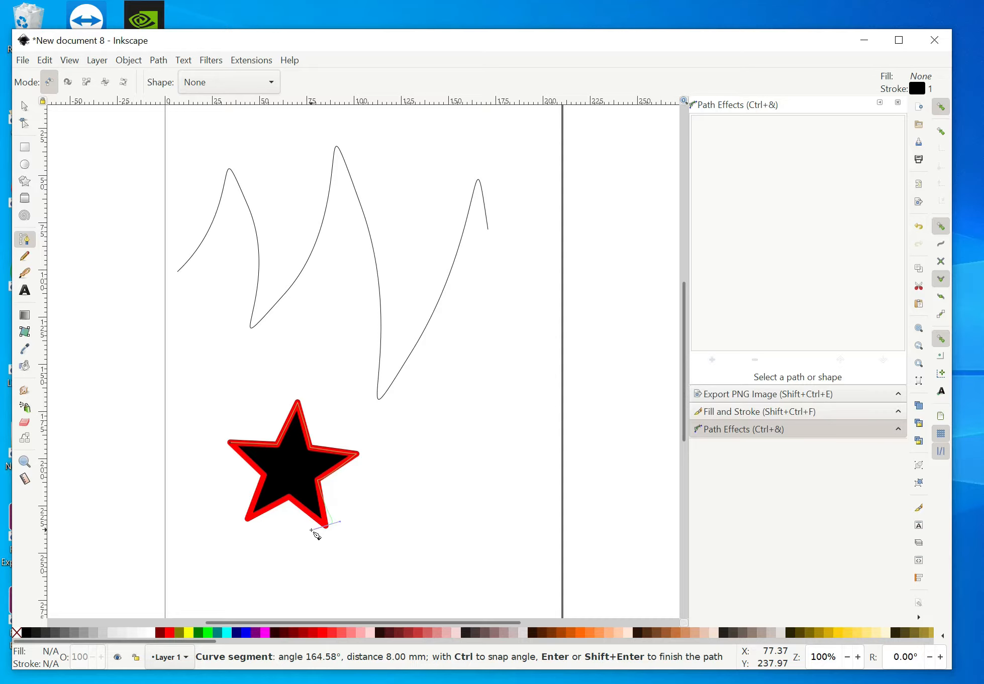
{"action": "left_click_drag", "start_coordinate": [315, 533], "coordinate": [230, 443]}
{"action": "left_click", "coordinate": [230, 443]}
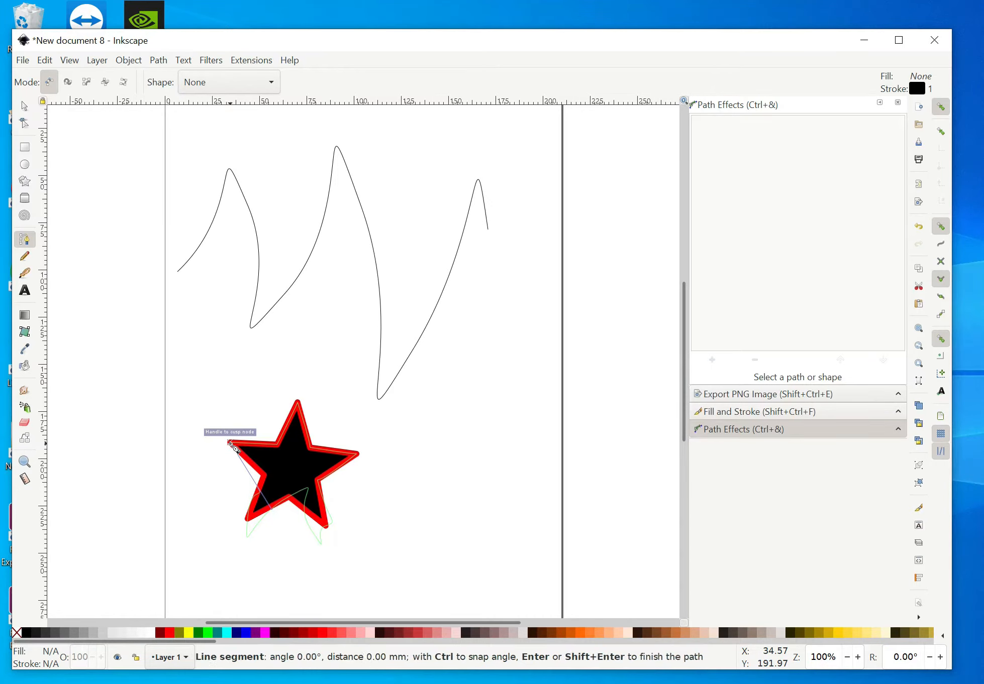
{"action": "key", "text": "Return"}
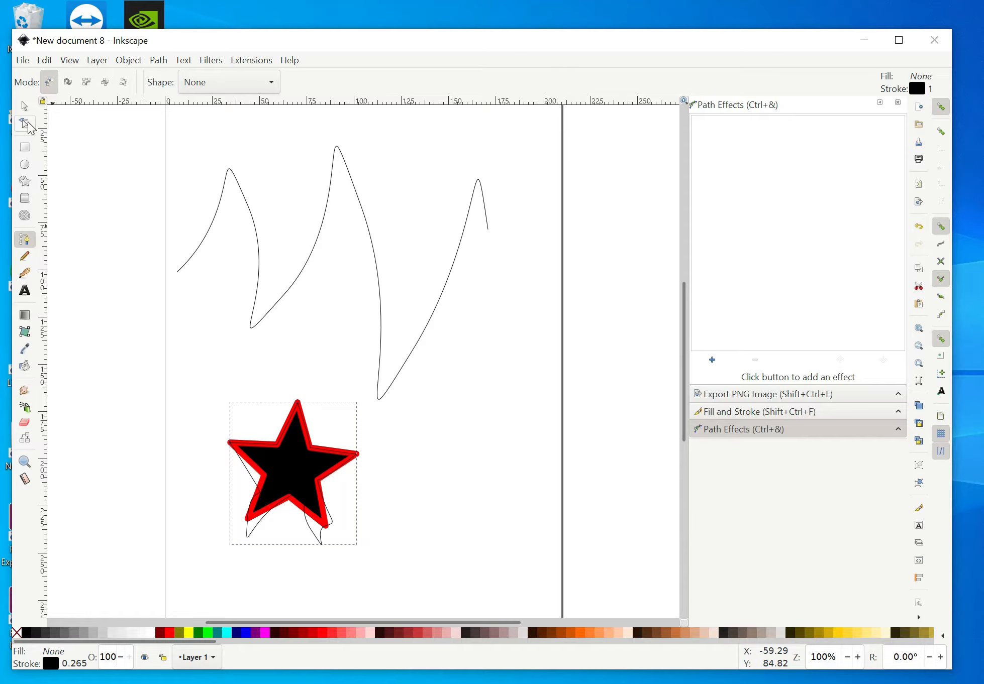
{"action": "left_click", "coordinate": [28, 104]}
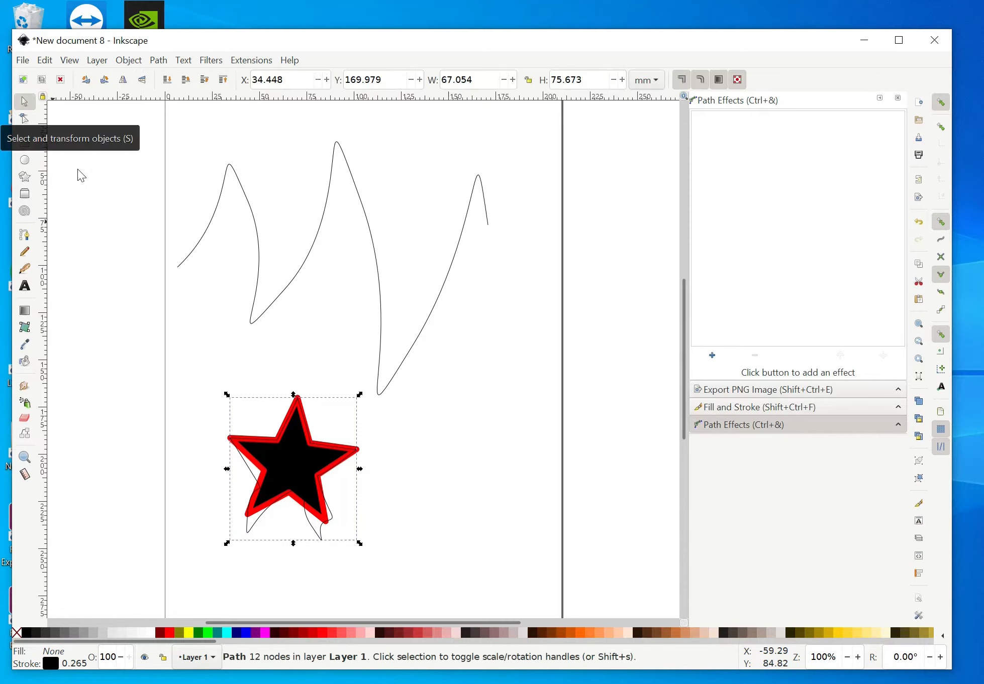
{"action": "left_click_drag", "start_coordinate": [318, 467], "coordinate": [490, 484]}
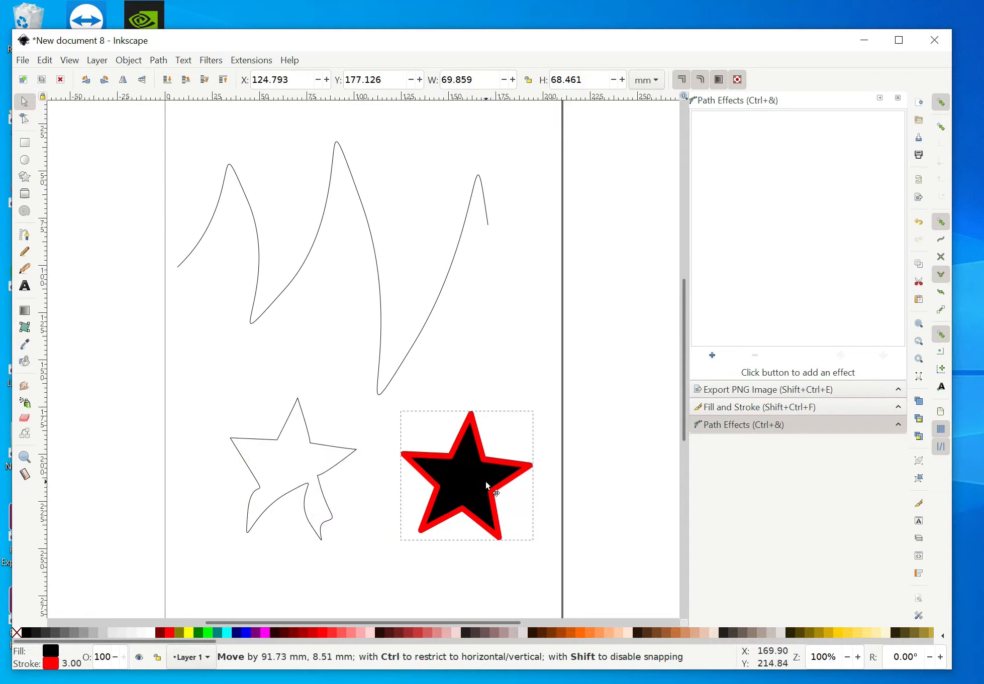
Reshape the lower-right arm of the traced star outline into a rounded bulge by moving its nodes and curve handles.
{"action": "left_click", "coordinate": [25, 119]}
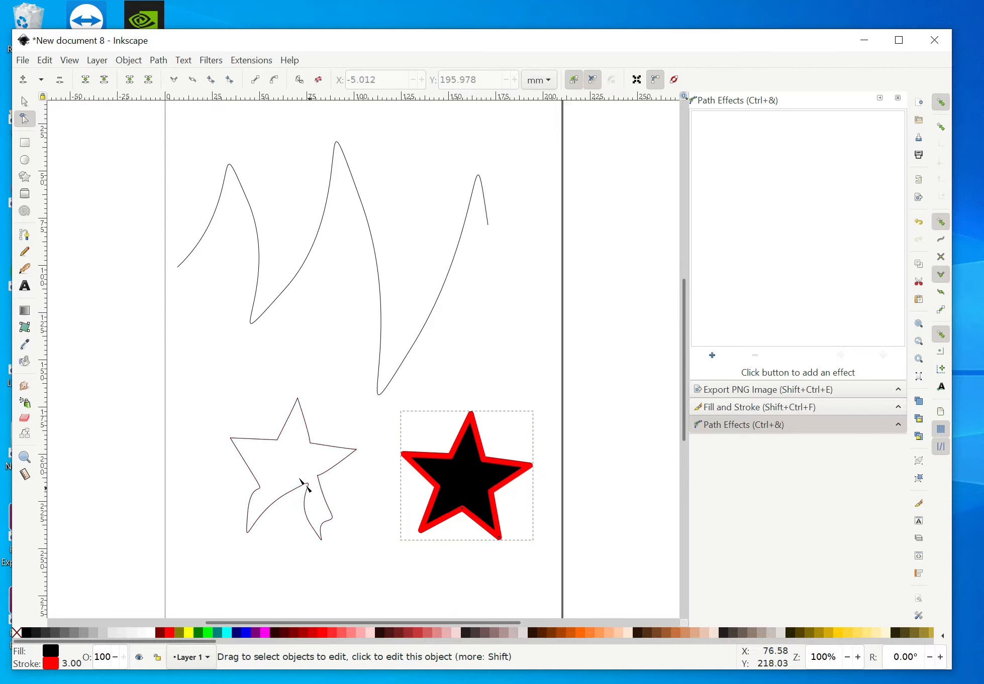
{"action": "left_click", "coordinate": [300, 411]}
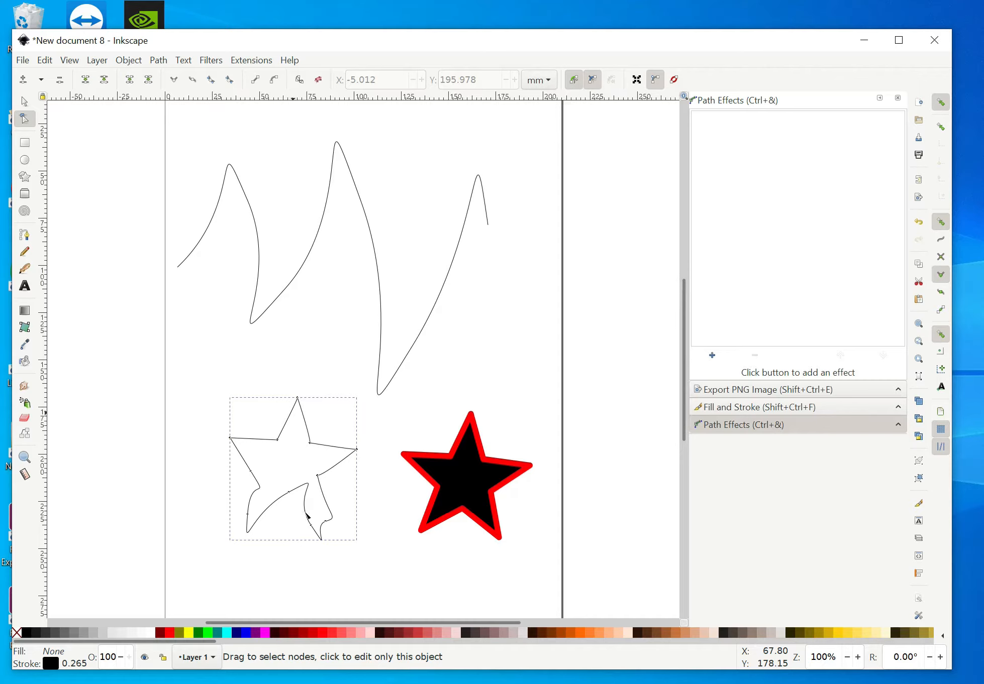
{"action": "left_click", "coordinate": [289, 491]}
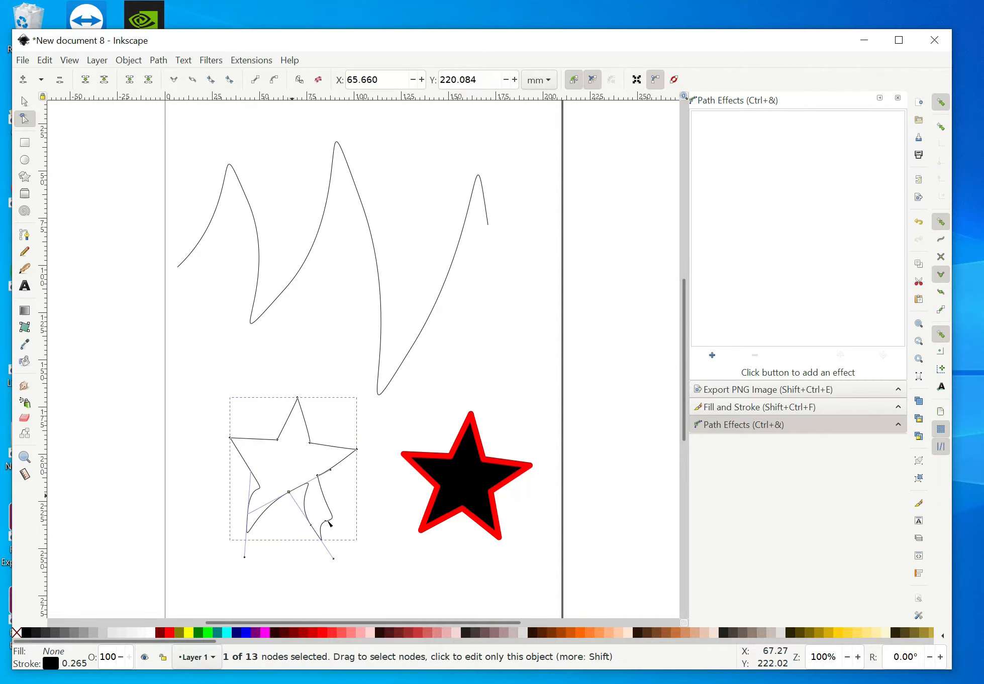
{"action": "mouse_move", "coordinate": [327, 522]}
{"action": "left_mouse_down"}
{"action": "mouse_move", "coordinate": [344, 543]}
{"action": "mouse_move", "coordinate": [340, 507]}
{"action": "left_mouse_up"}
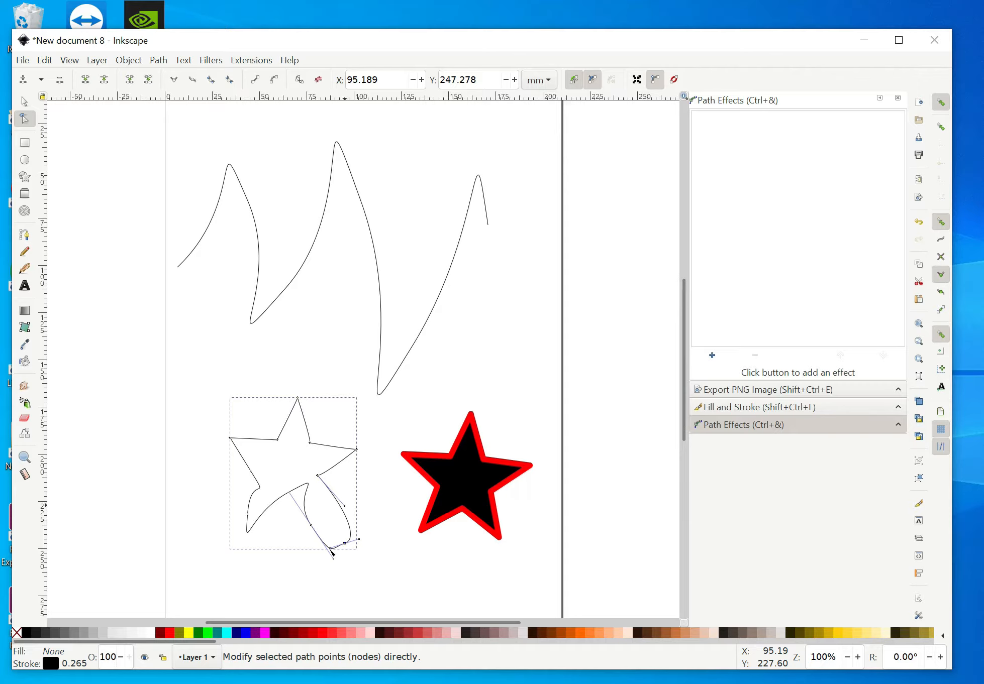
{"action": "mouse_move", "coordinate": [345, 546]}
{"action": "left_mouse_down"}
{"action": "mouse_move", "coordinate": [333, 521]}
{"action": "mouse_move", "coordinate": [357, 531]}
{"action": "left_mouse_up"}
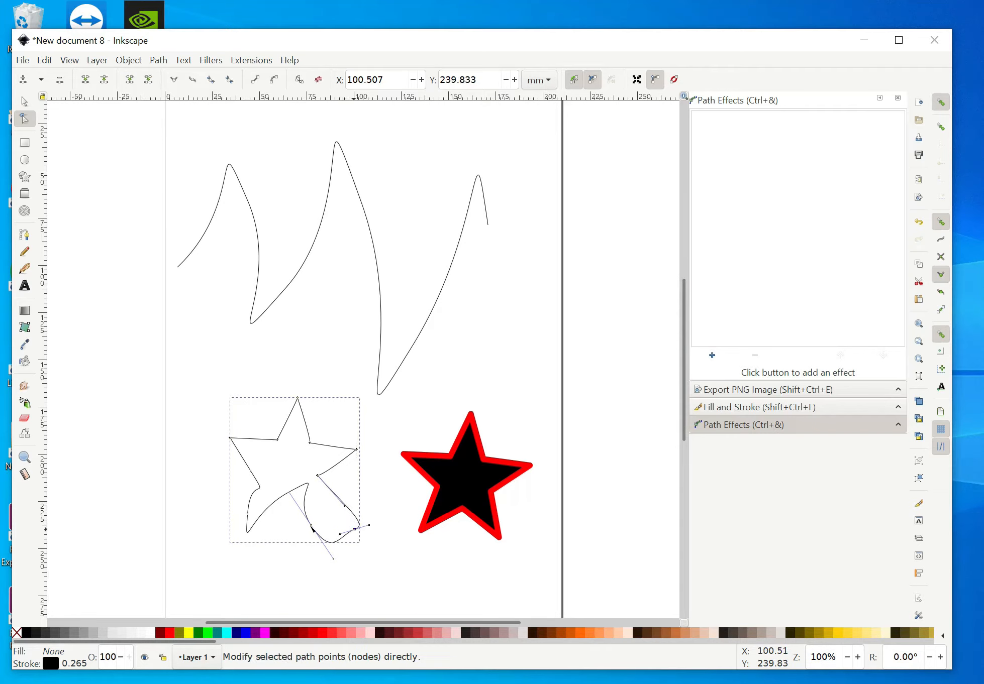
{"action": "mouse_move", "coordinate": [312, 529]}
{"action": "left_mouse_down"}
{"action": "mouse_move", "coordinate": [275, 549]}
{"action": "mouse_move", "coordinate": [352, 532]}
{"action": "mouse_move", "coordinate": [307, 547]}
{"action": "left_mouse_up"}
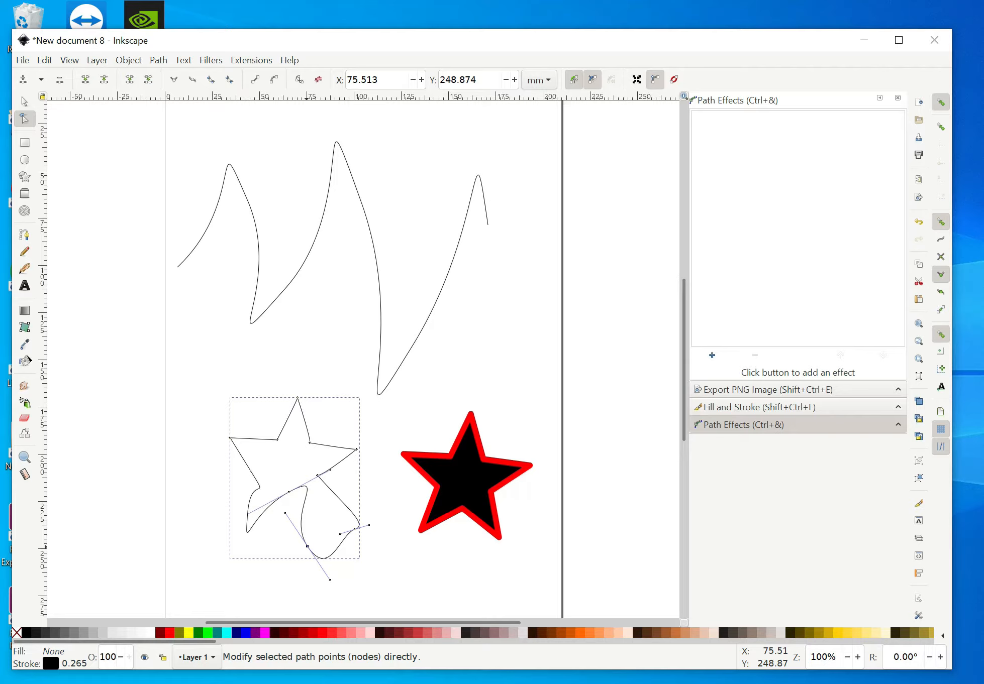
Set the Bezier tool to Spiro path mode and create a new document.
{"action": "left_click", "coordinate": [25, 235]}
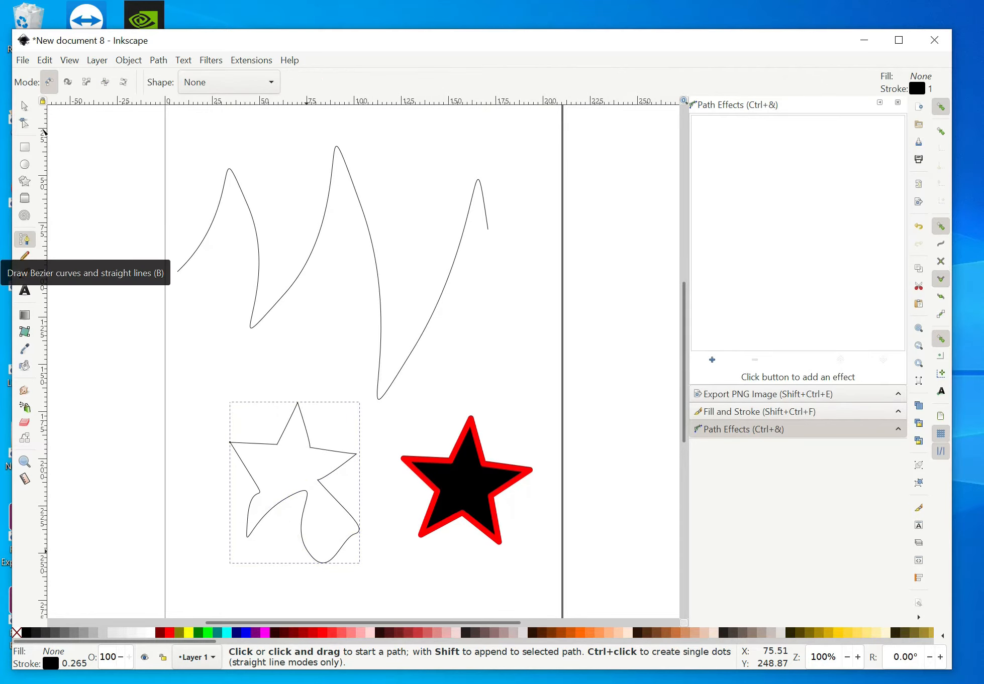
{"action": "left_click", "coordinate": [70, 84]}
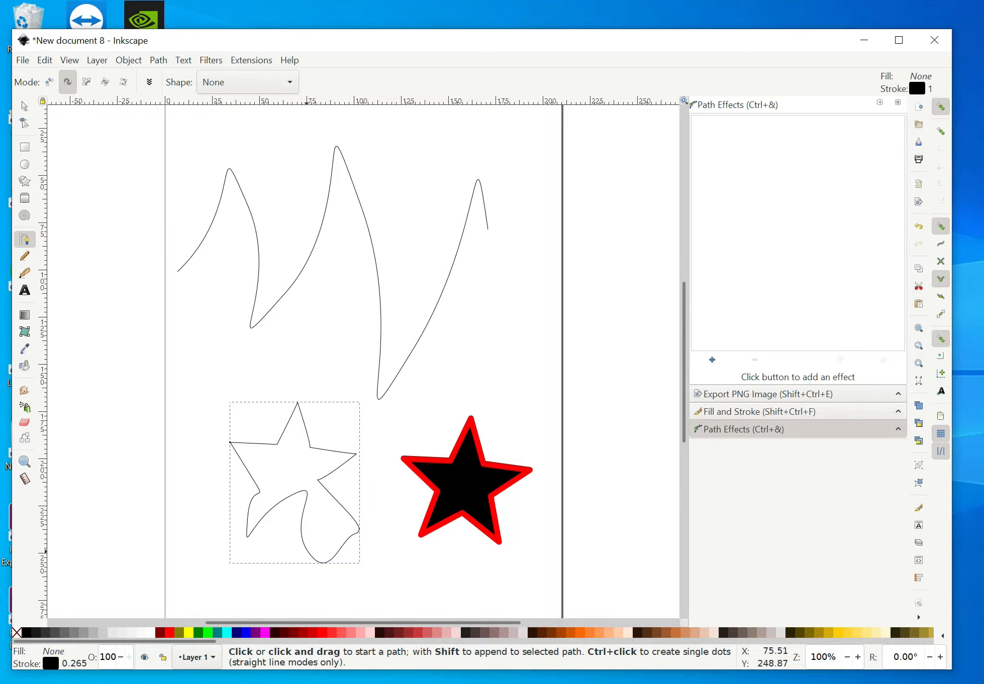
{"action": "key", "text": "ctrl+n"}
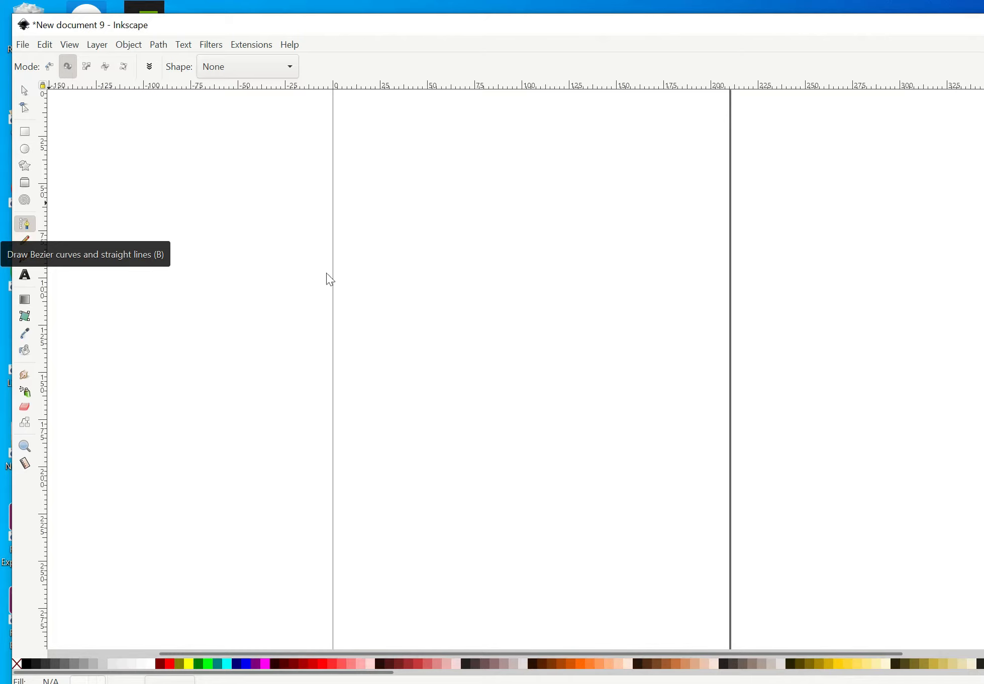
{"action": "left_click", "coordinate": [365, 255]}
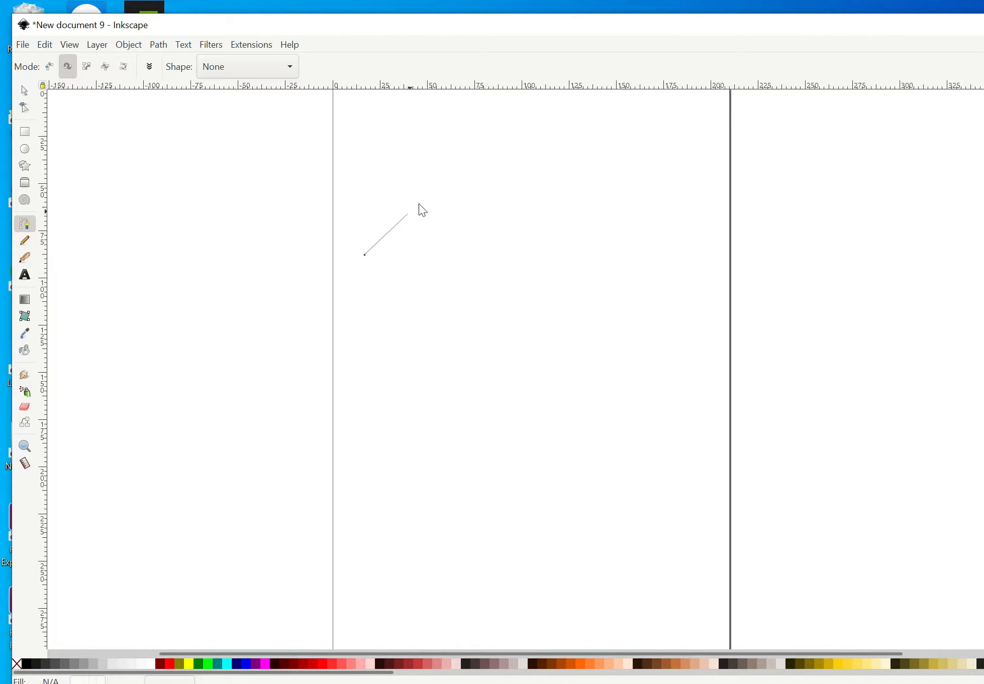
{"action": "left_click", "coordinate": [434, 189]}
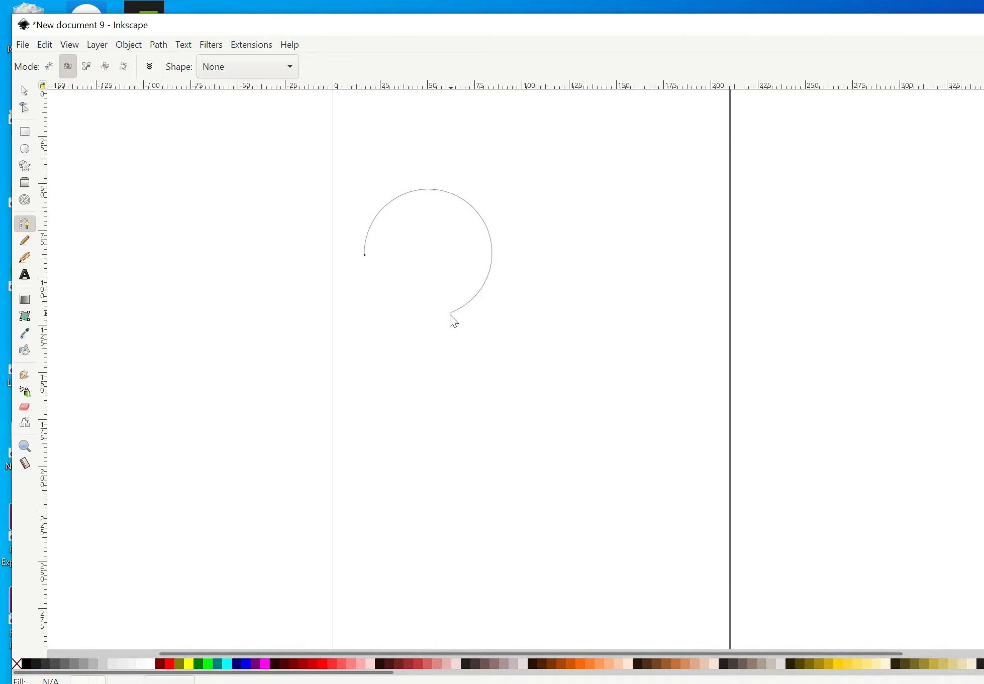
{"action": "left_click", "coordinate": [442, 327]}
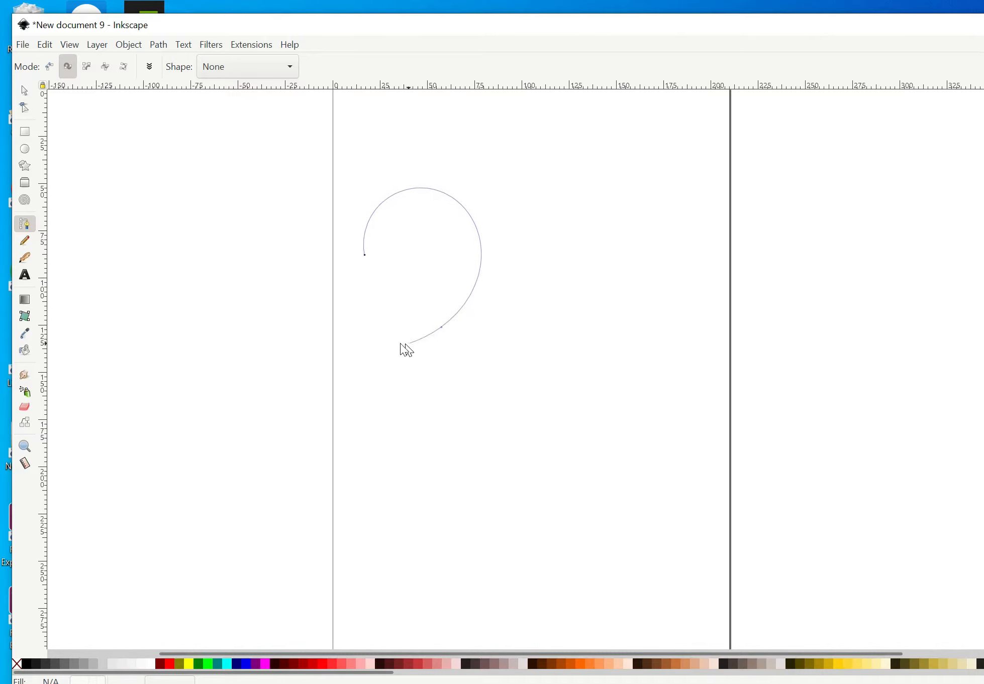
{"action": "left_click", "coordinate": [365, 255]}
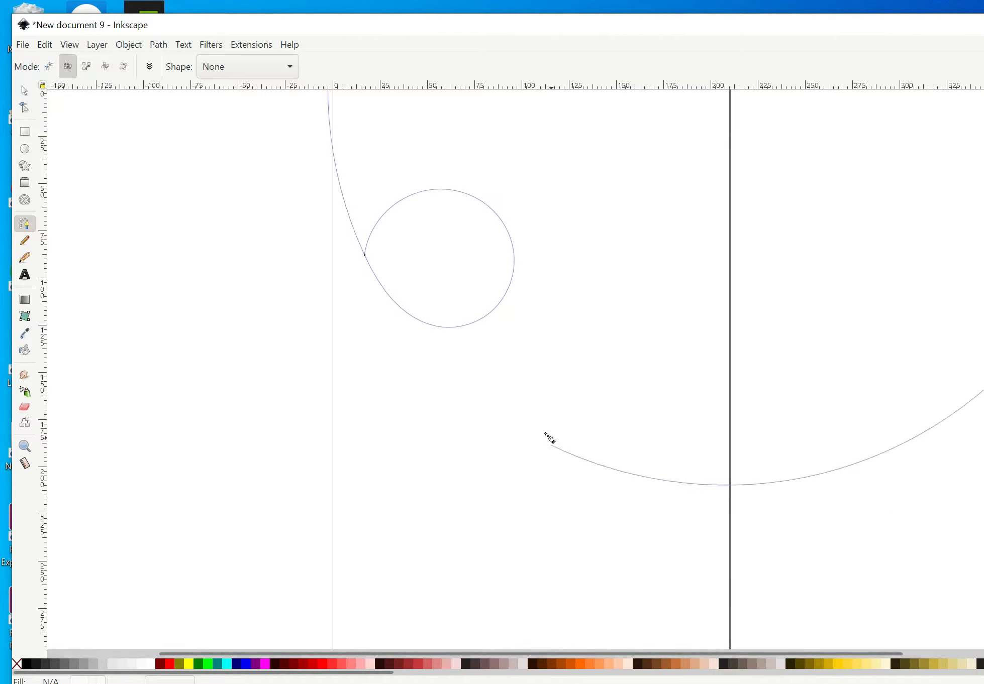
{"action": "double_click", "coordinate": [452, 405]}
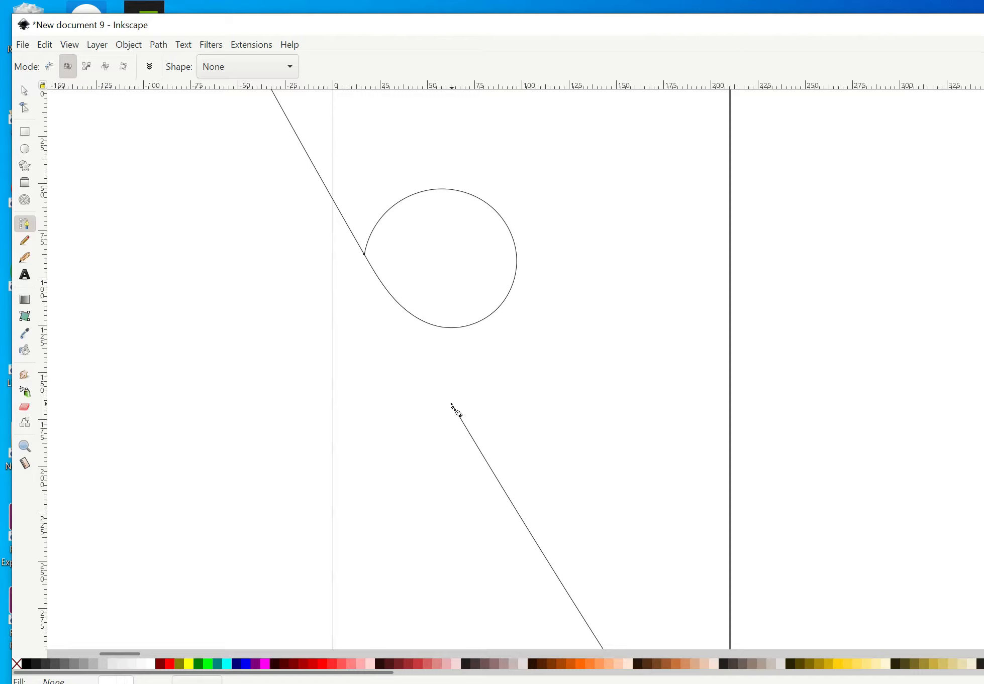
{"action": "key", "text": "ctrl+z"}
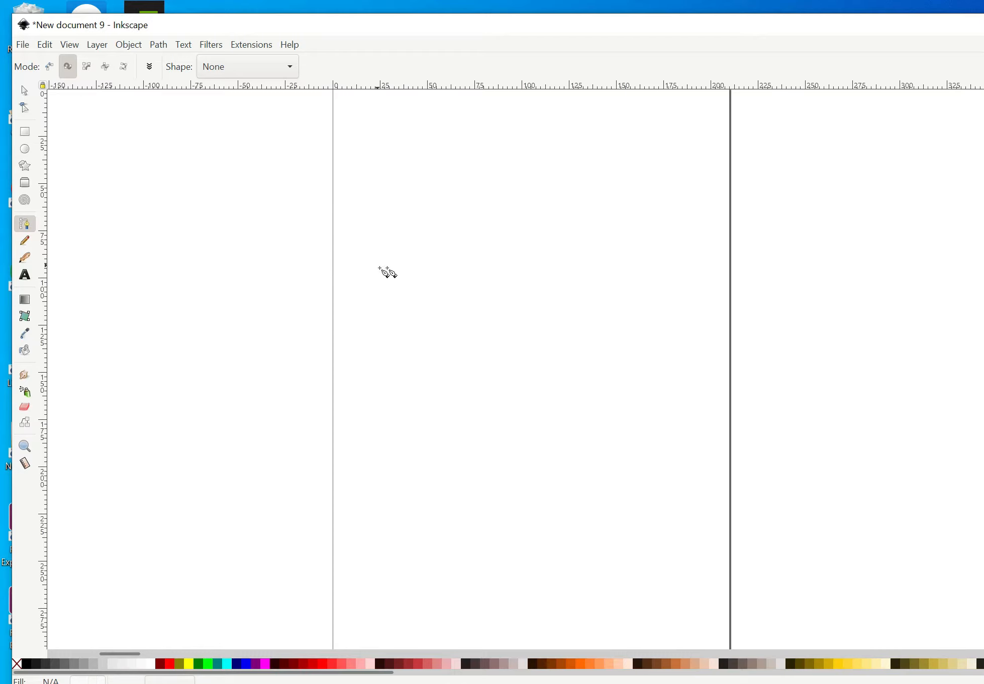
Draw a circular Spiro path from three nodes in the upper half of the page, closing it at its start node.
{"action": "left_click", "coordinate": [384, 303]}
{"action": "left_click_drag", "start_coordinate": [460, 228], "coordinate": [498, 347]}
{"action": "left_click", "coordinate": [498, 346]}
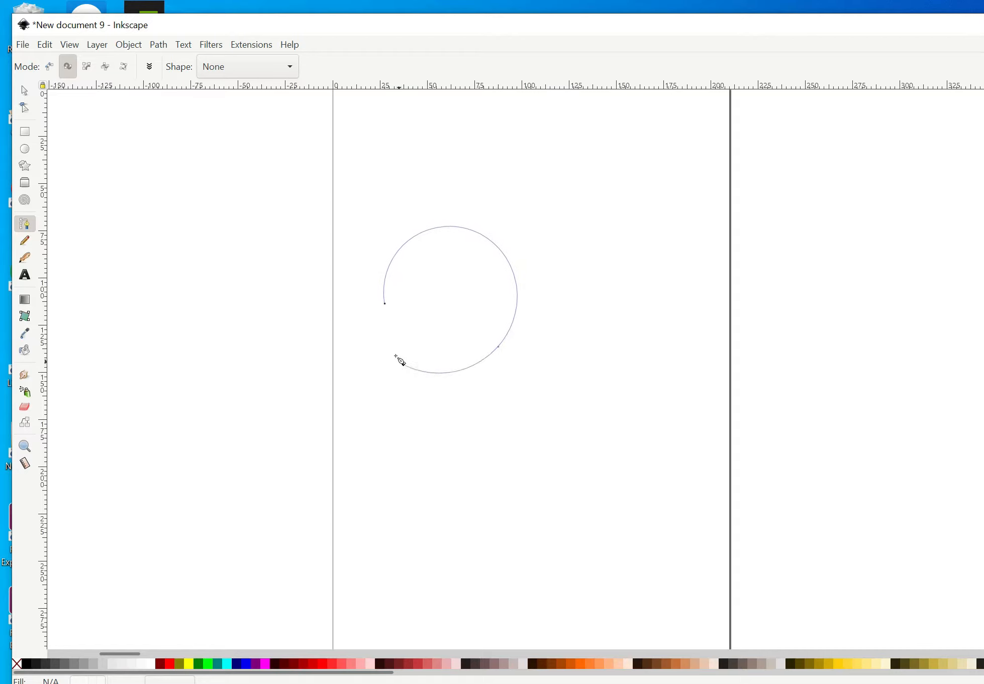
{"action": "left_click", "coordinate": [385, 304]}
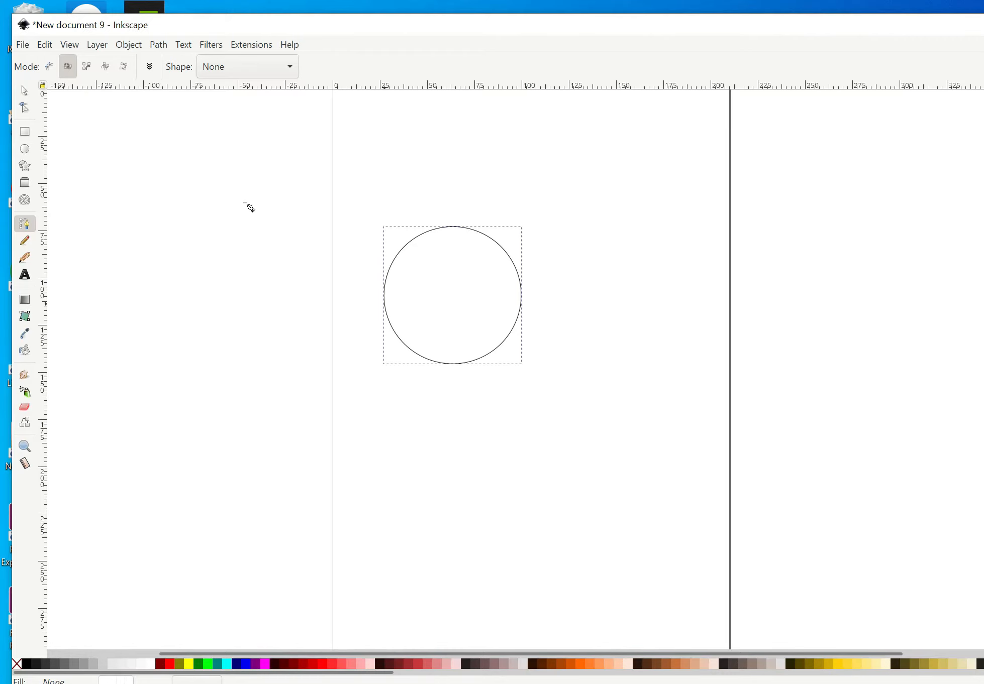
Draw a teardrop-shaped BSpline path below the circle, ending it close to its start point.
{"action": "left_click", "coordinate": [86, 65]}
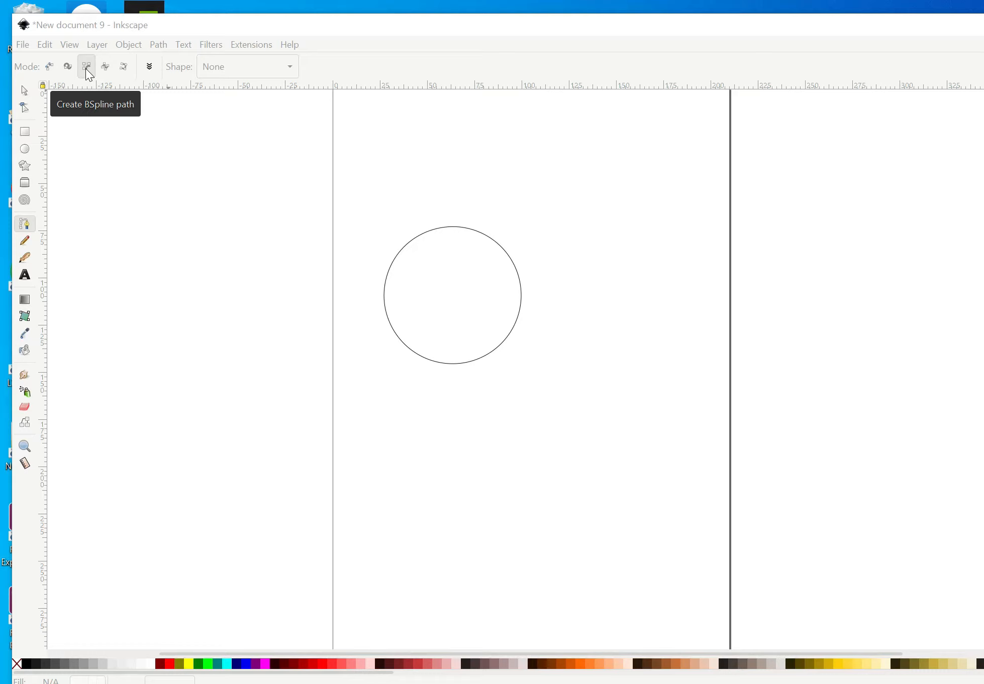
{"action": "left_click", "coordinate": [361, 452]}
{"action": "left_click", "coordinate": [427, 394]}
{"action": "left_click", "coordinate": [566, 381]}
{"action": "left_click", "coordinate": [522, 537]}
{"action": "left_click", "coordinate": [397, 495]}
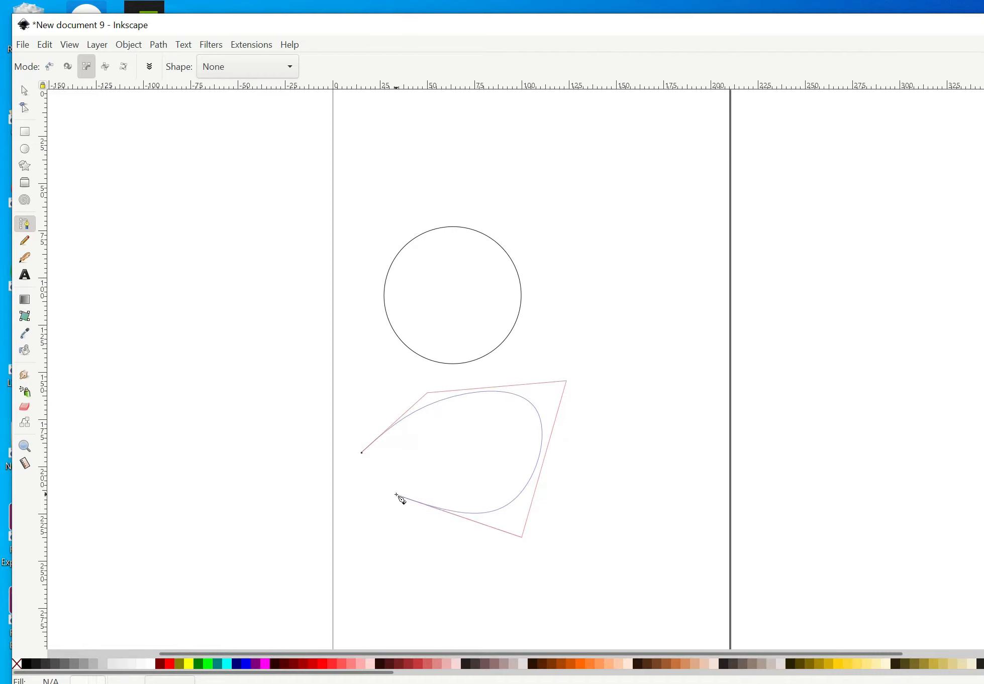
{"action": "double_click", "coordinate": [373, 445]}
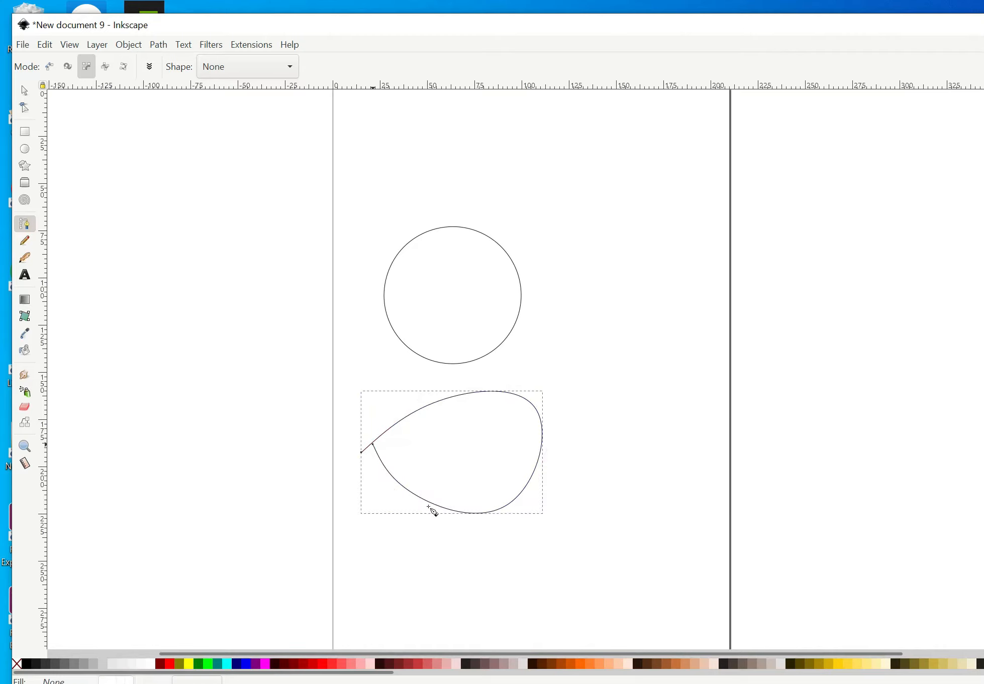
Draw an open zigzag path of straight line segments through six points on the page's right half, beside the circle and teardrop.
{"action": "left_click", "coordinate": [105, 67]}
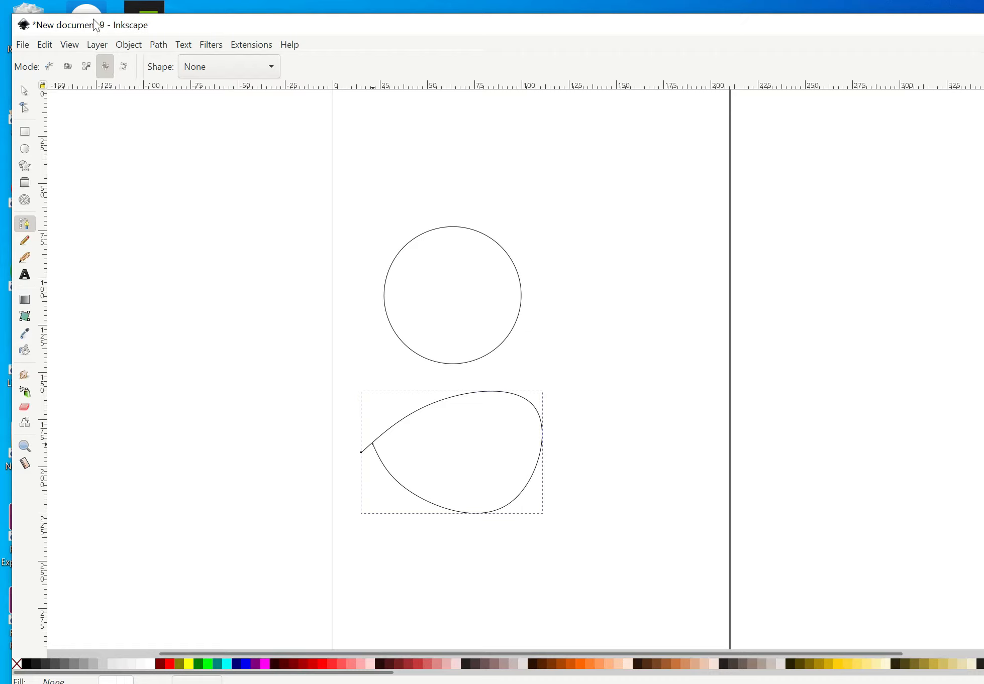
{"action": "left_click", "coordinate": [575, 215]}
{"action": "left_click", "coordinate": [691, 218]}
{"action": "left_click", "coordinate": [683, 357]}
{"action": "left_click", "coordinate": [581, 376]}
{"action": "left_click", "coordinate": [598, 457]}
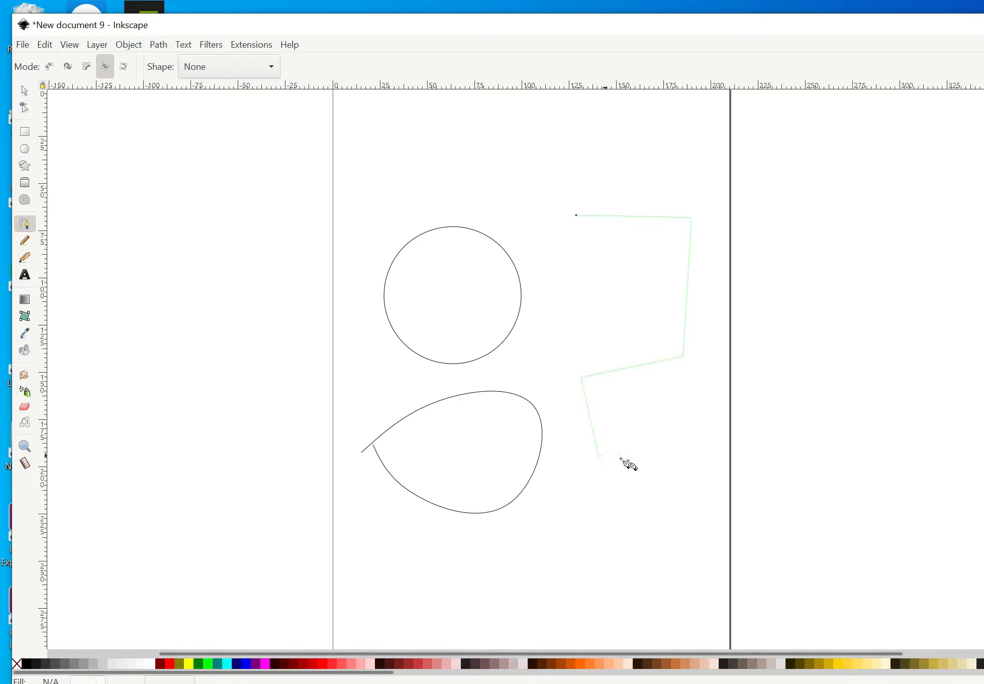
{"action": "double_click", "coordinate": [686, 491]}
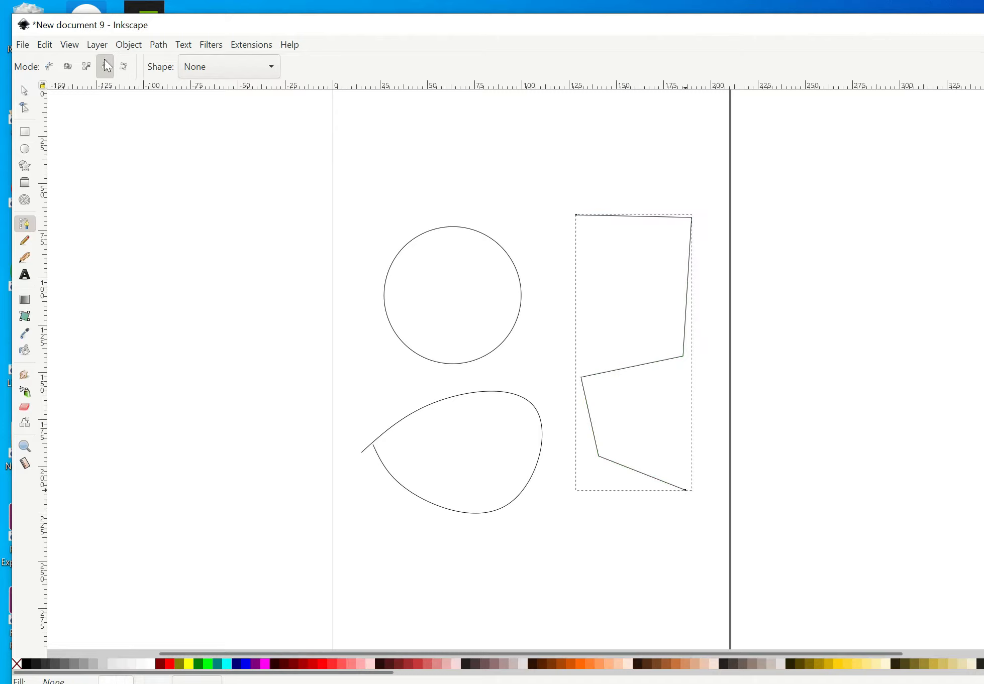
Draw an open path of paraxial line segments that turns at right angles around and across the circle.
{"action": "left_click", "coordinate": [123, 65]}
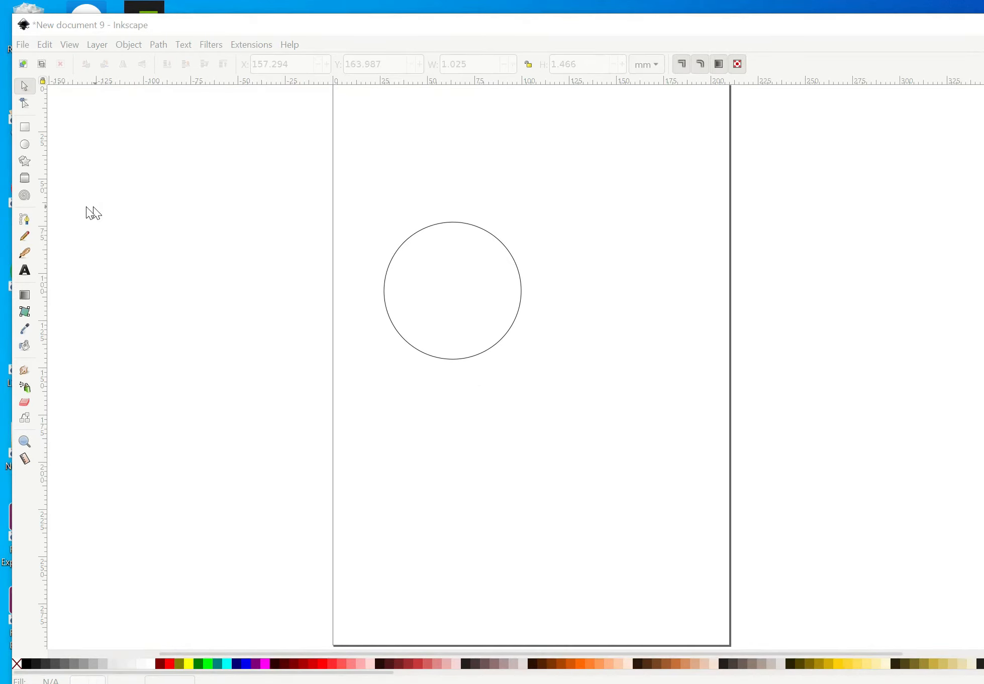
{"action": "left_click", "coordinate": [25, 220]}
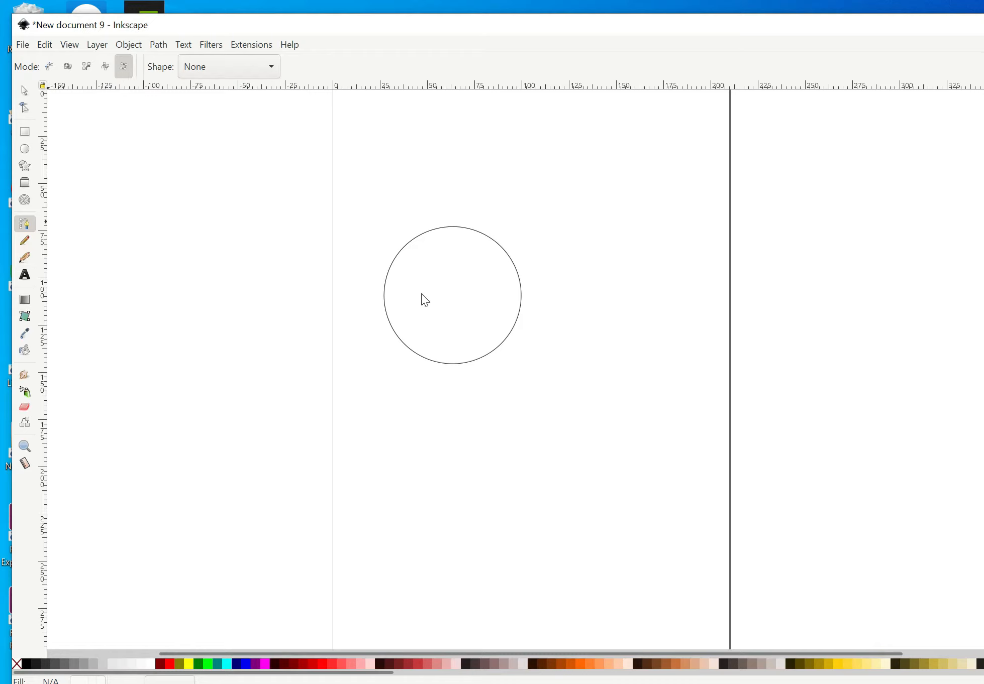
{"action": "left_click", "coordinate": [503, 210]}
{"action": "left_click", "coordinate": [586, 175]}
{"action": "left_click", "coordinate": [650, 322]}
{"action": "left_click", "coordinate": [783, 265]}
{"action": "left_click", "coordinate": [863, 444]}
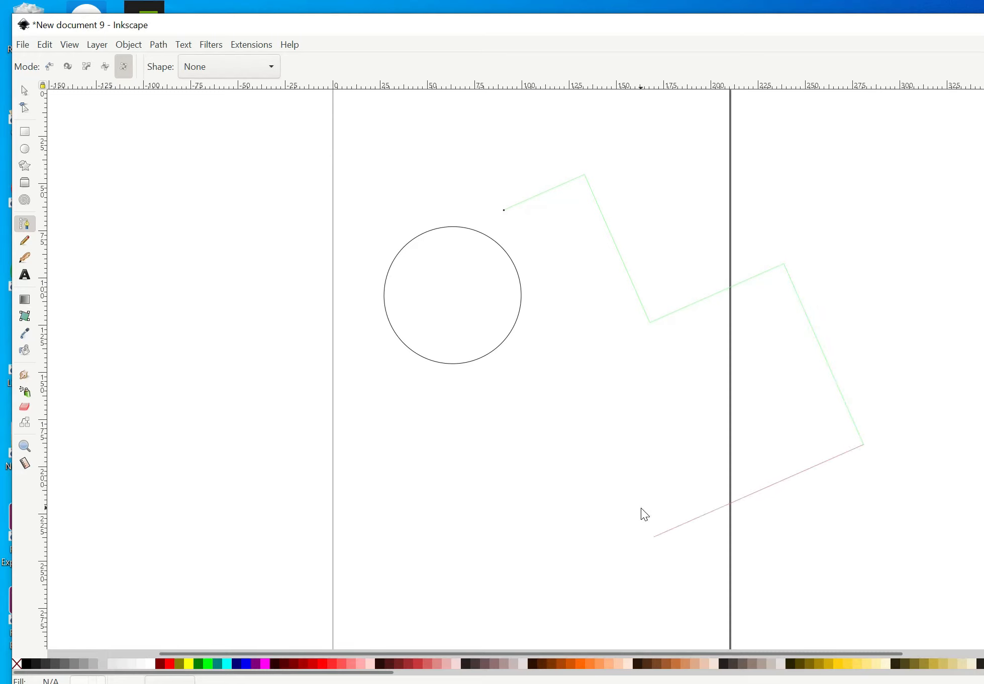
{"action": "left_click", "coordinate": [653, 535]}
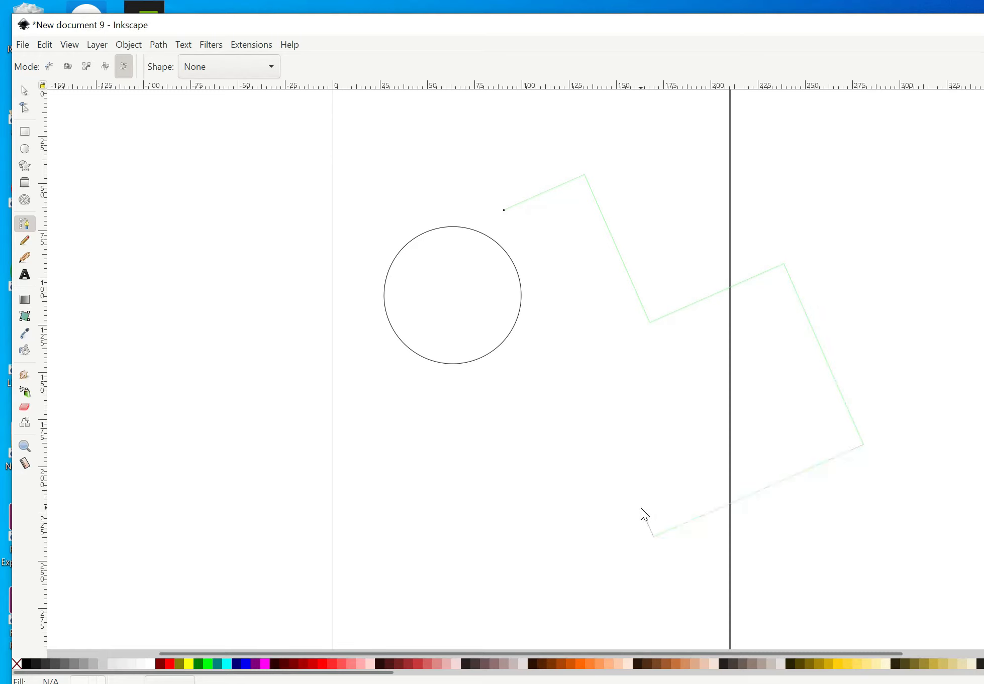
{"action": "left_click", "coordinate": [549, 481]}
{"action": "left_click", "coordinate": [436, 491]}
{"action": "left_click", "coordinate": [429, 360]}
{"action": "left_click", "coordinate": [454, 240]}
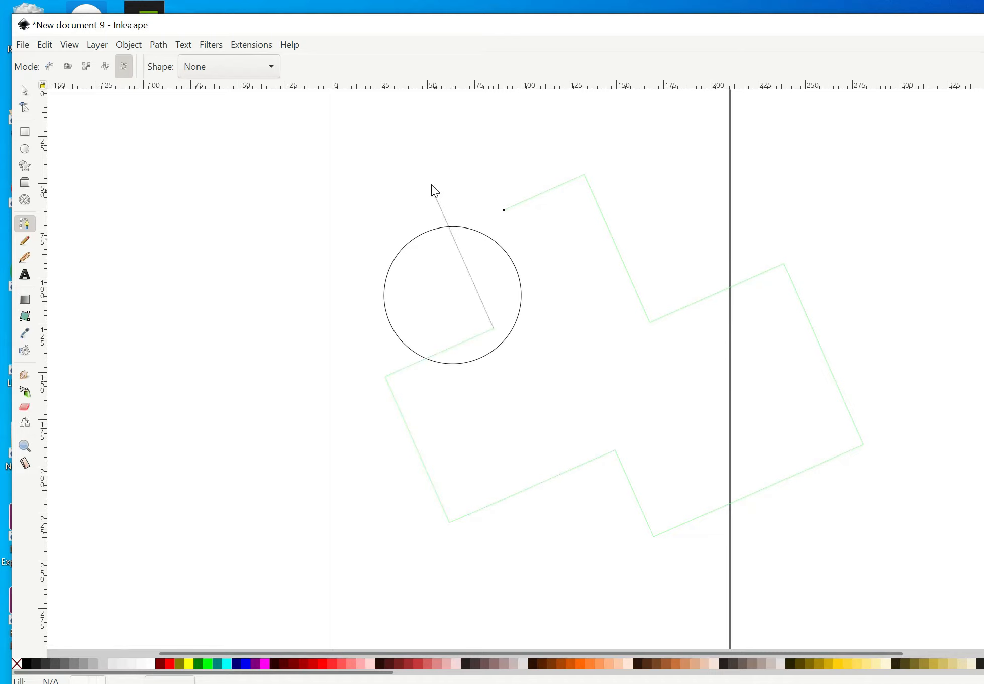
{"action": "left_click", "coordinate": [431, 185]}
{"action": "left_click", "coordinate": [308, 198]}
{"action": "left_click", "coordinate": [343, 124]}
{"action": "left_click", "coordinate": [519, 170]}
{"action": "left_click", "coordinate": [546, 285]}
{"action": "left_click", "coordinate": [424, 407]}
{"action": "left_click", "coordinate": [462, 558]}
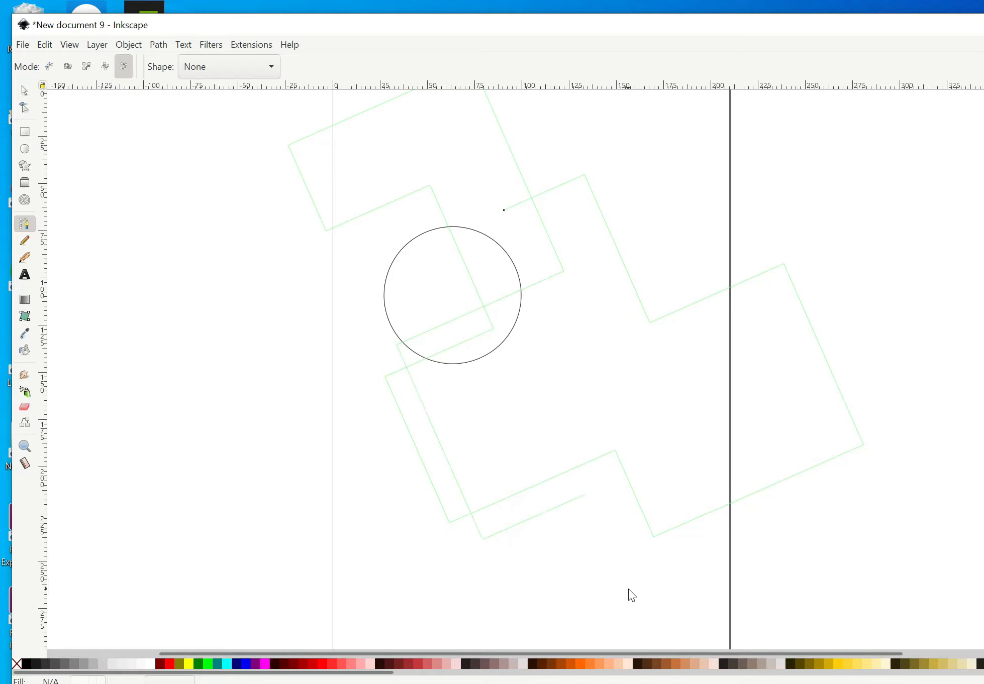
{"action": "double_click", "coordinate": [629, 589]}
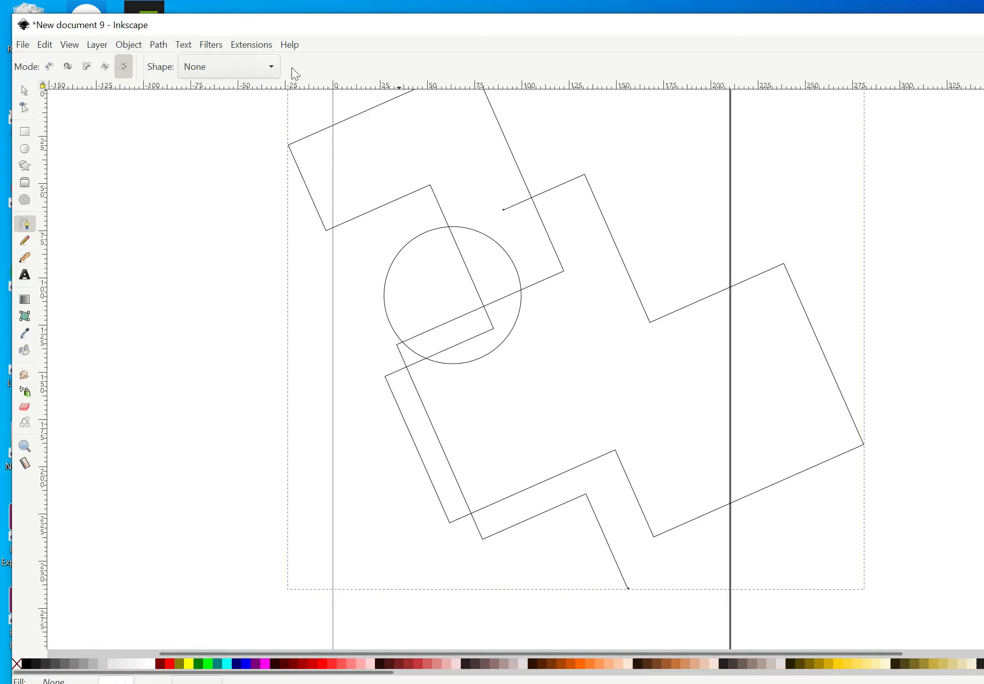
Draw an open, curved zigzag regular Bezier path below the circle with the Triangle in shape.
{"action": "left_click", "coordinate": [273, 66]}
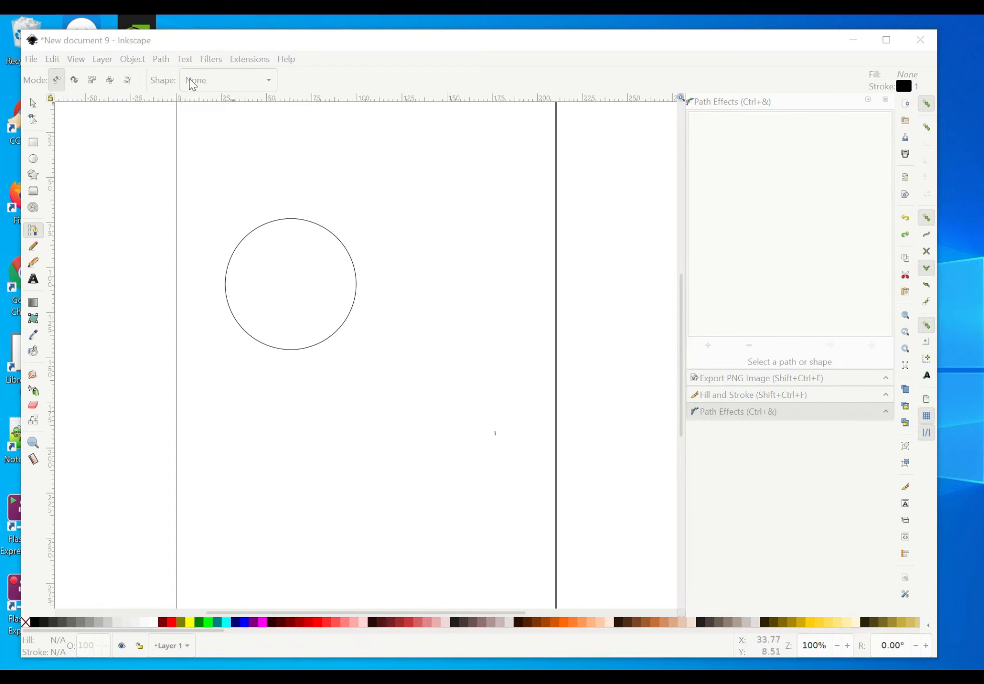
{"action": "left_click", "coordinate": [269, 87]}
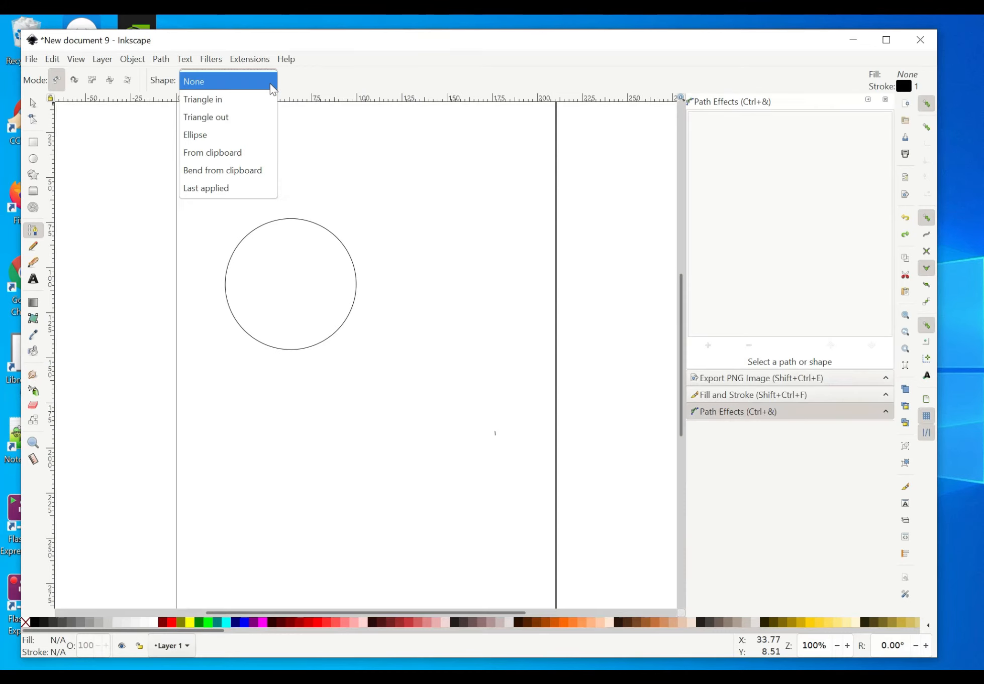
{"action": "left_click", "coordinate": [231, 104]}
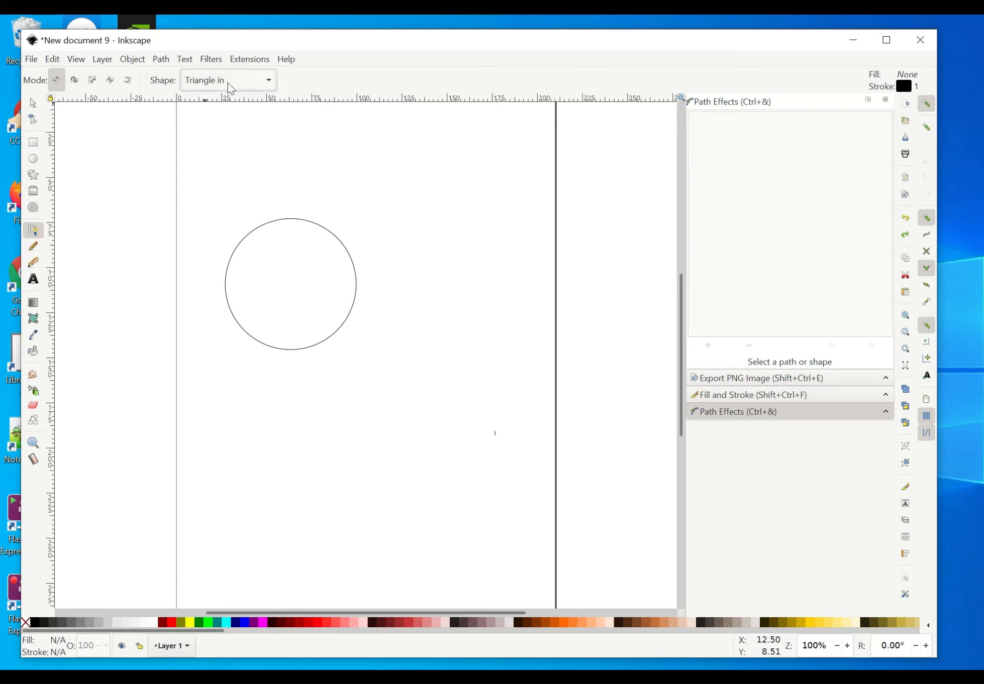
{"action": "left_click", "coordinate": [269, 81]}
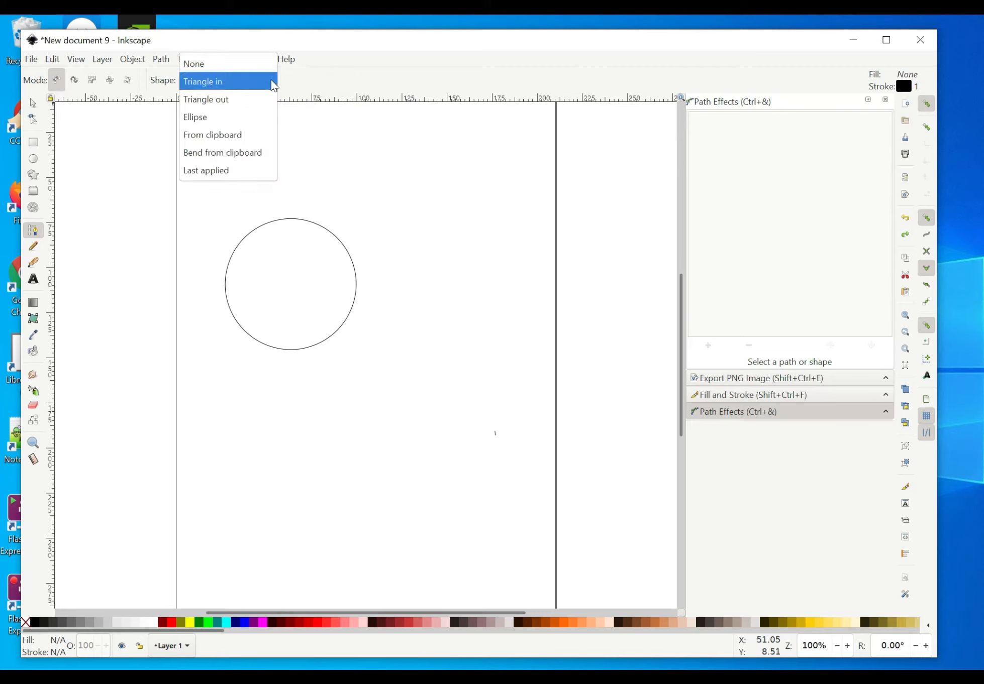
{"action": "left_click", "coordinate": [216, 83]}
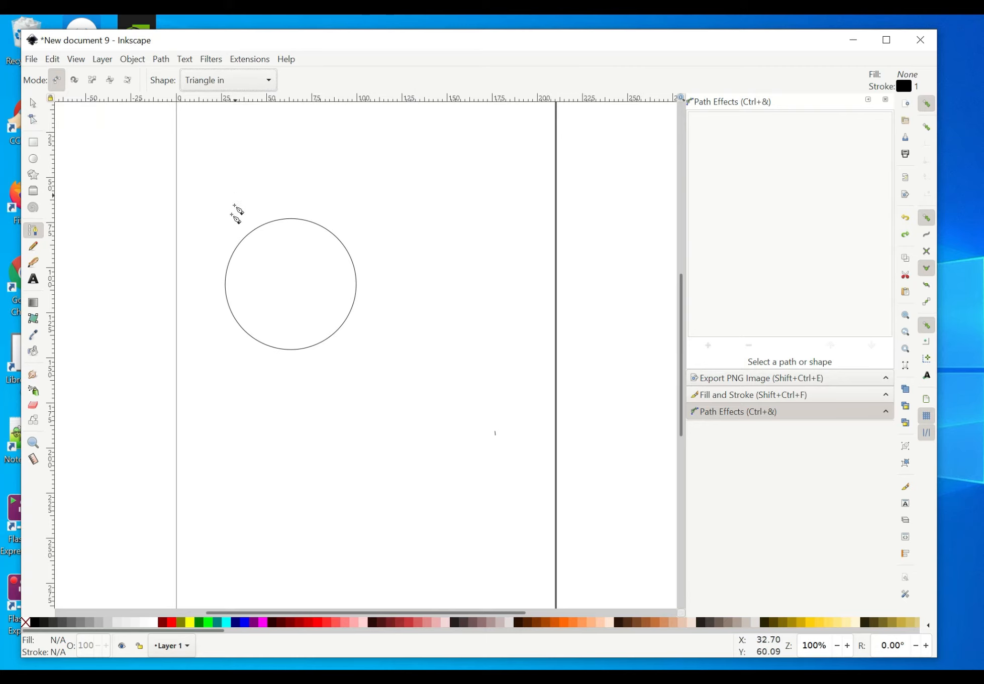
{"action": "mouse_move", "coordinate": [216, 402]}
{"action": "left_mouse_down"}
{"action": "mouse_move", "coordinate": [263, 367]}
{"action": "mouse_move", "coordinate": [290, 426]}
{"action": "mouse_move", "coordinate": [368, 357]}
{"action": "mouse_move", "coordinate": [395, 473]}
{"action": "left_mouse_up"}
{"action": "key", "text": "Return"}
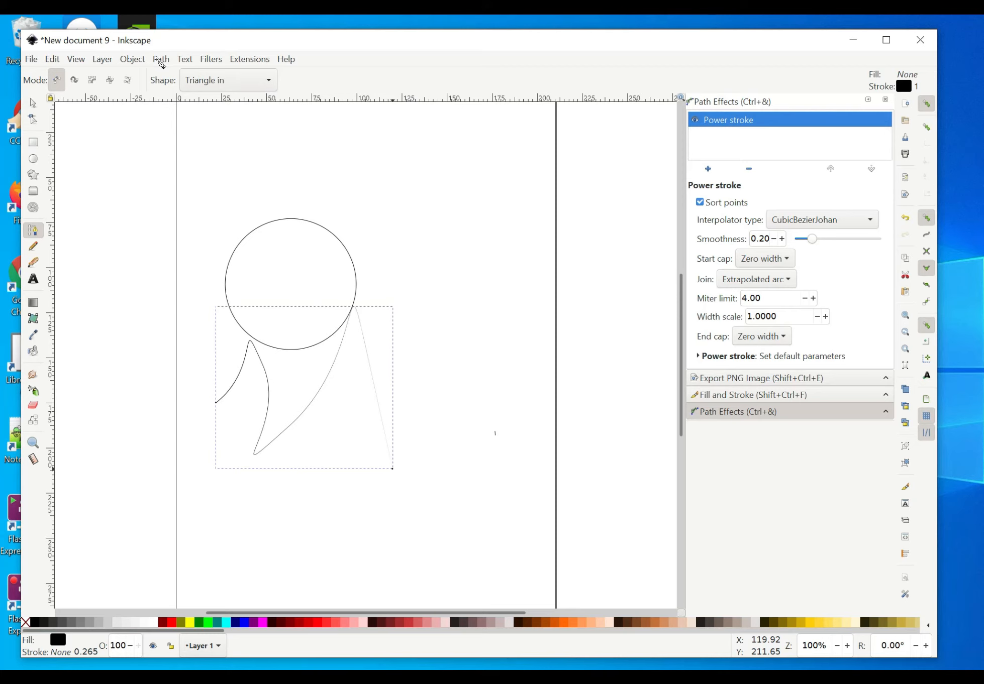
Set the Power stroke width scale of the tapered zigzag path to 10.
{"action": "left_click", "coordinate": [161, 59]}
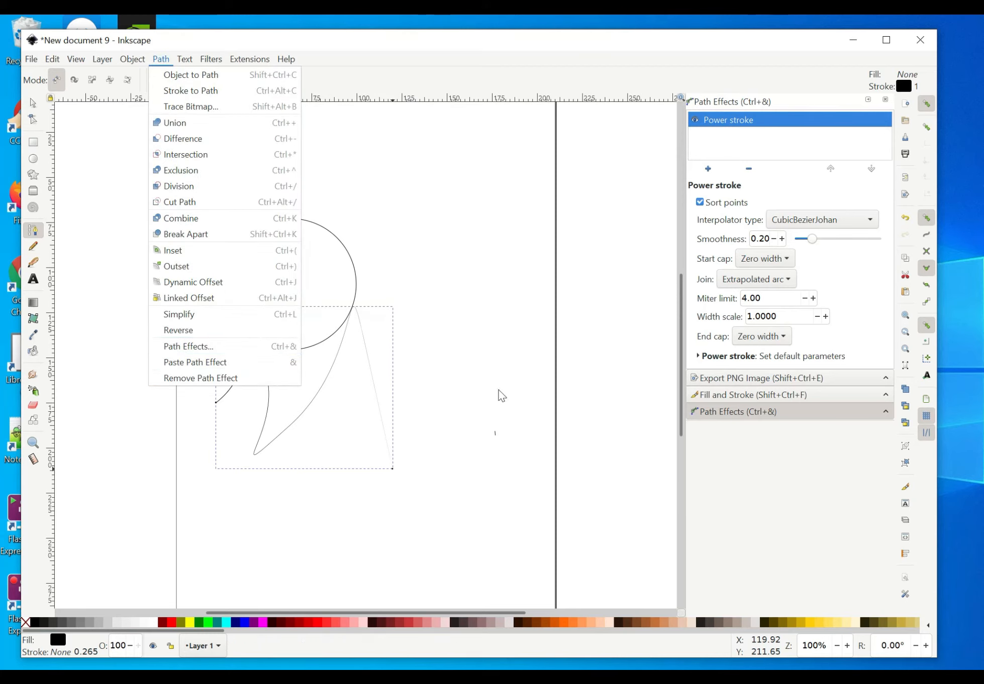
{"action": "left_click", "coordinate": [768, 509]}
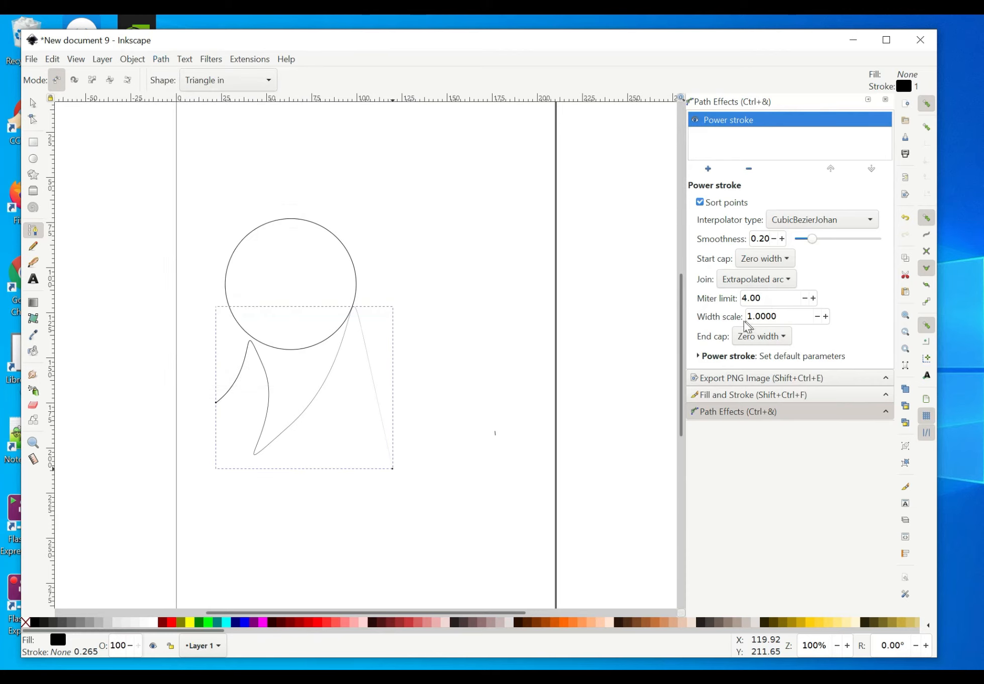
{"action": "left_click", "coordinate": [751, 320]}
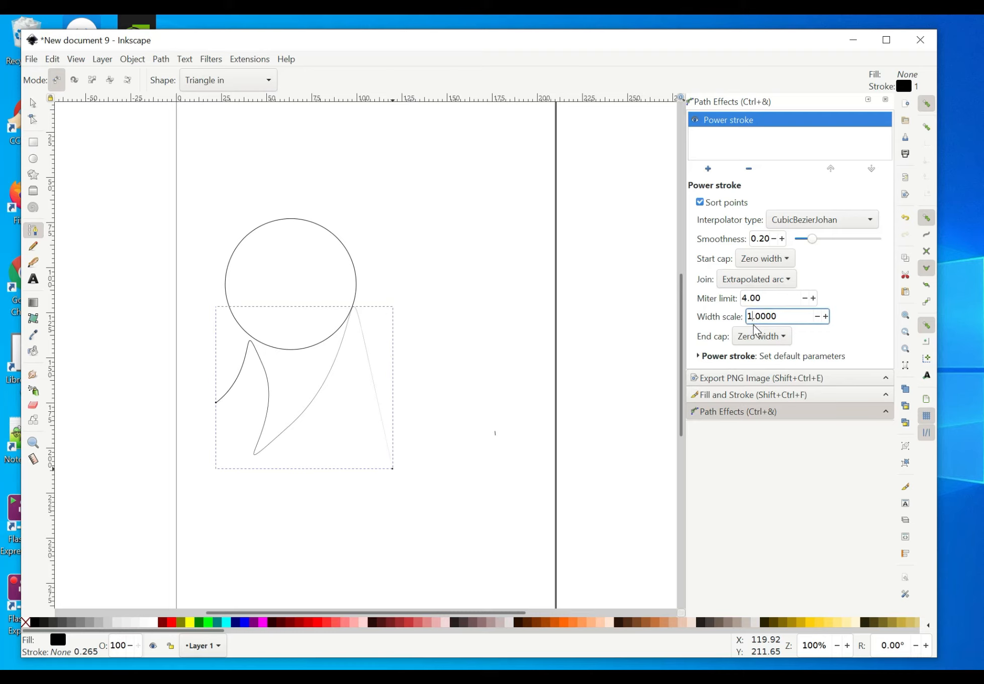
{"action": "type", "text": "0"}
{"action": "left_click", "coordinate": [579, 455]}
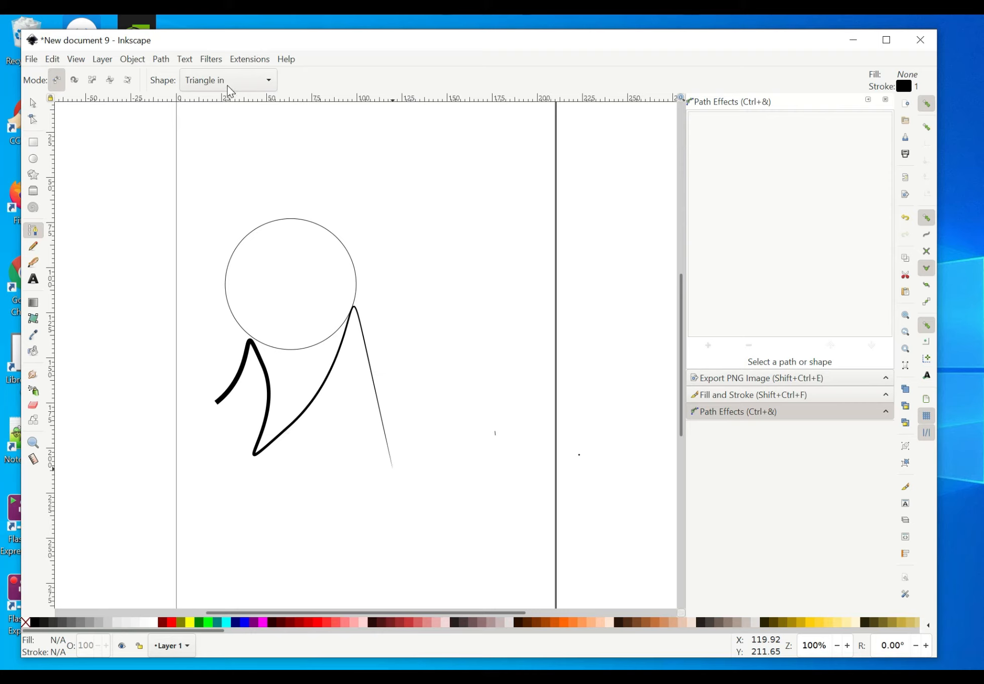
Draw a short curved path across the page's right edge in Spiro mode with the Triangle in shape.
{"action": "left_click", "coordinate": [73, 81]}
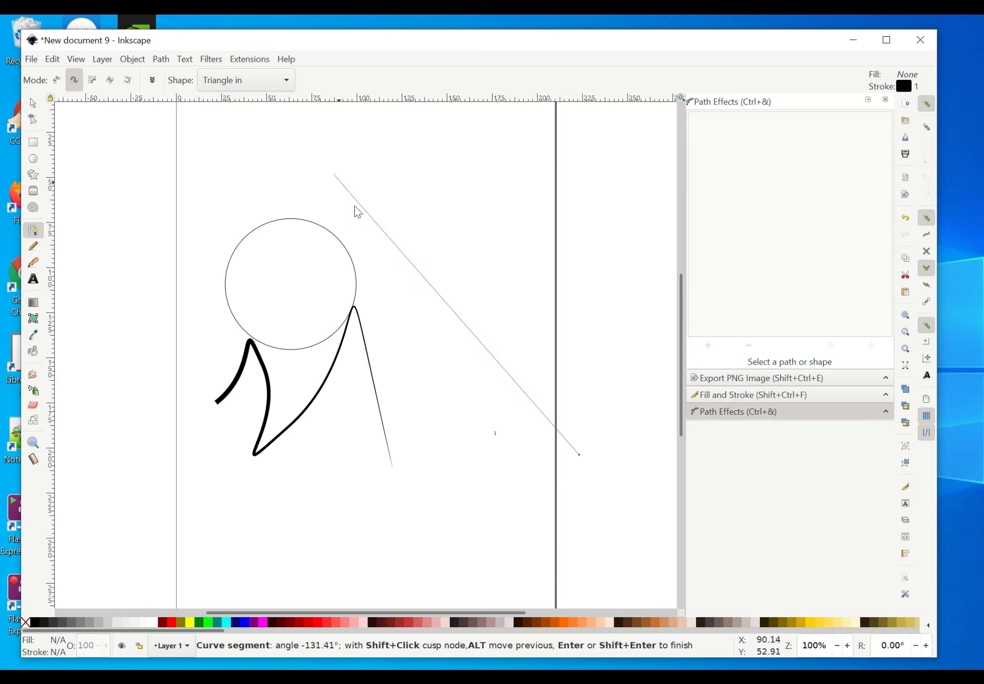
{"action": "left_click", "coordinate": [544, 436]}
{"action": "double_click", "coordinate": [535, 381]}
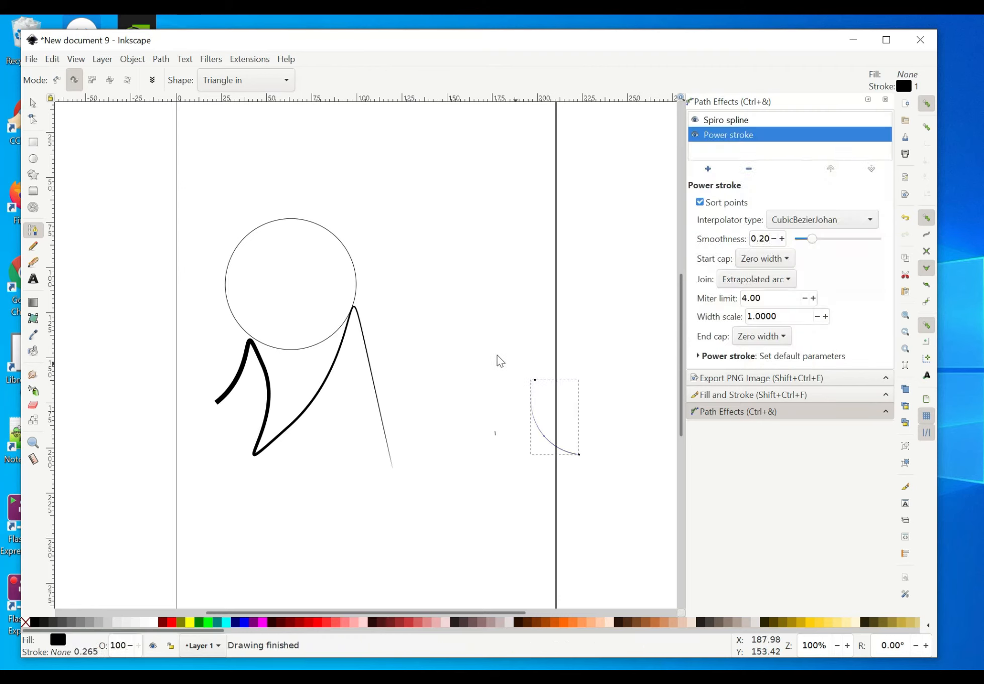
{"action": "left_click", "coordinate": [520, 472]}
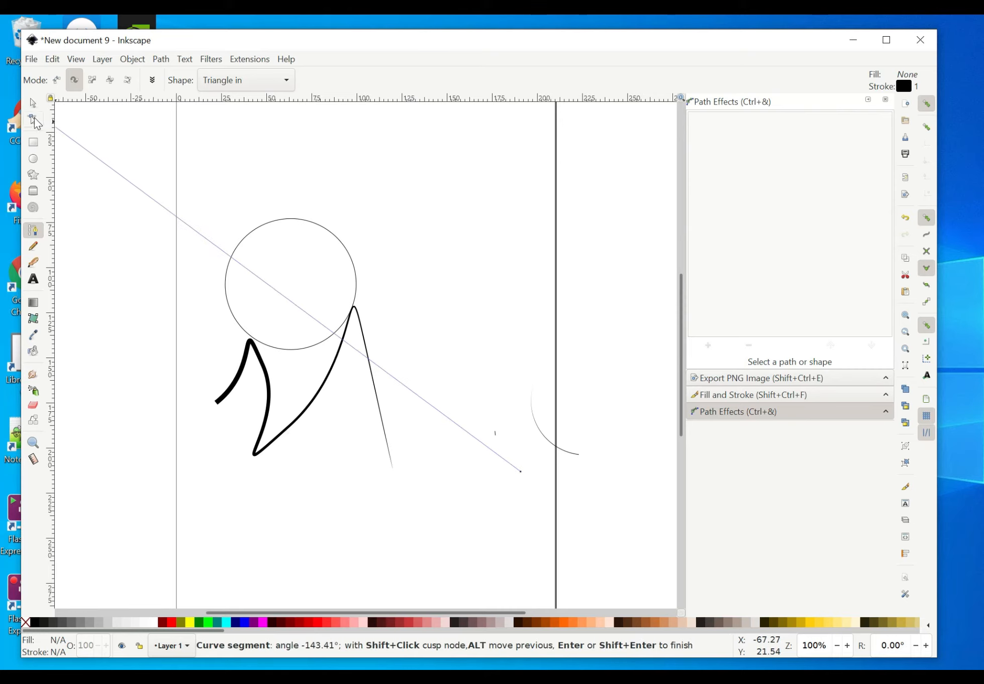
{"action": "left_click", "coordinate": [520, 472]}
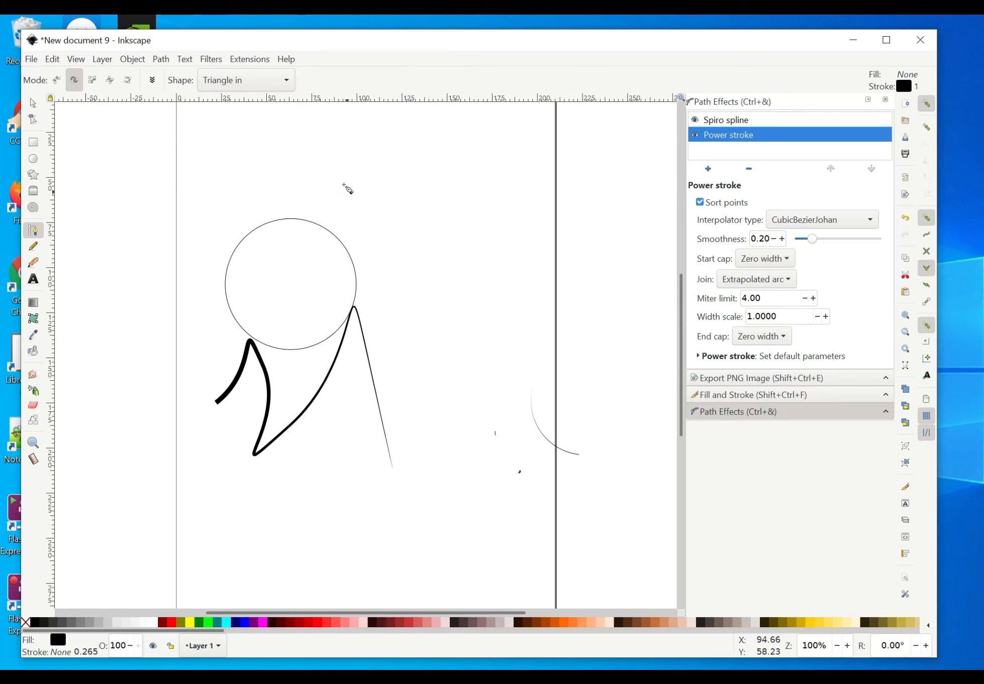
Draw a four-node wavy Spiro path above the circle with the Triangle in shape and set its Power stroke width scale to 10.
{"action": "left_click", "coordinate": [233, 199]}
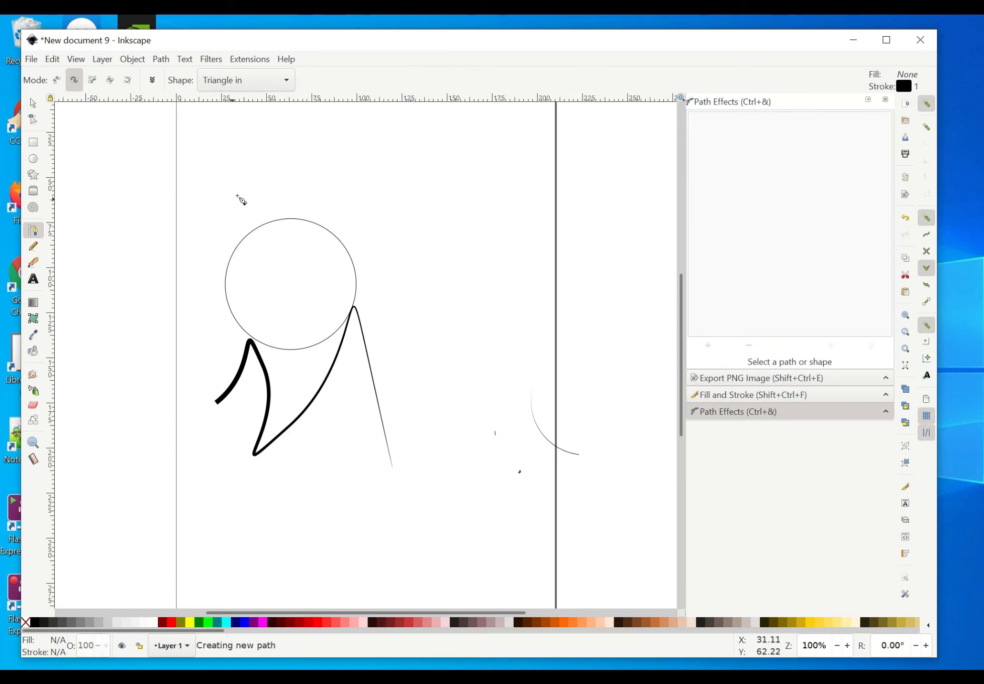
{"action": "left_click", "coordinate": [302, 169]}
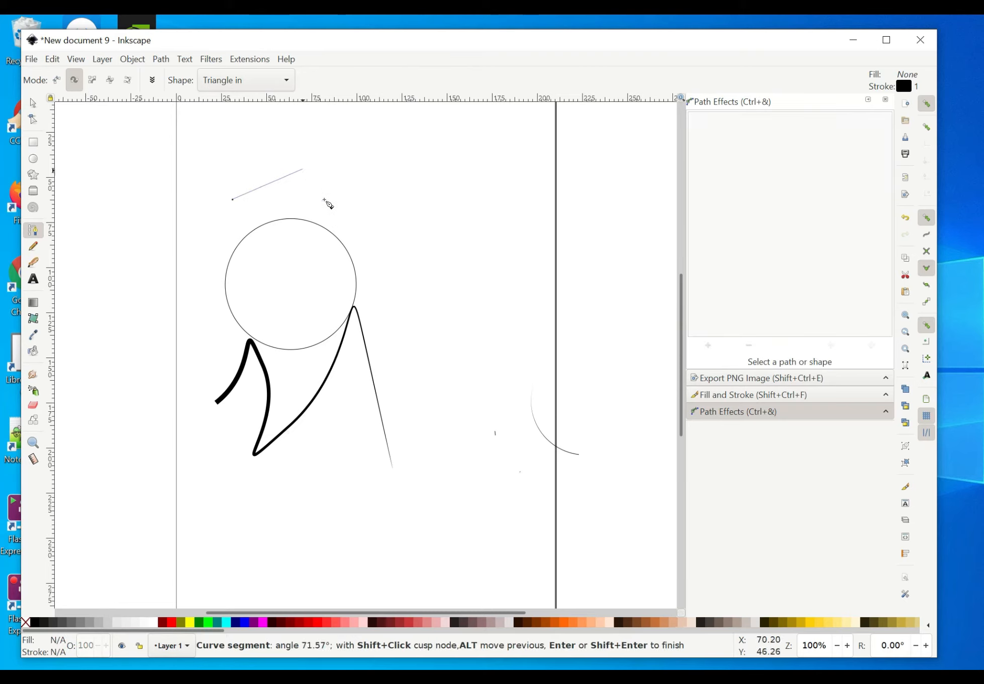
{"action": "left_click", "coordinate": [356, 234]}
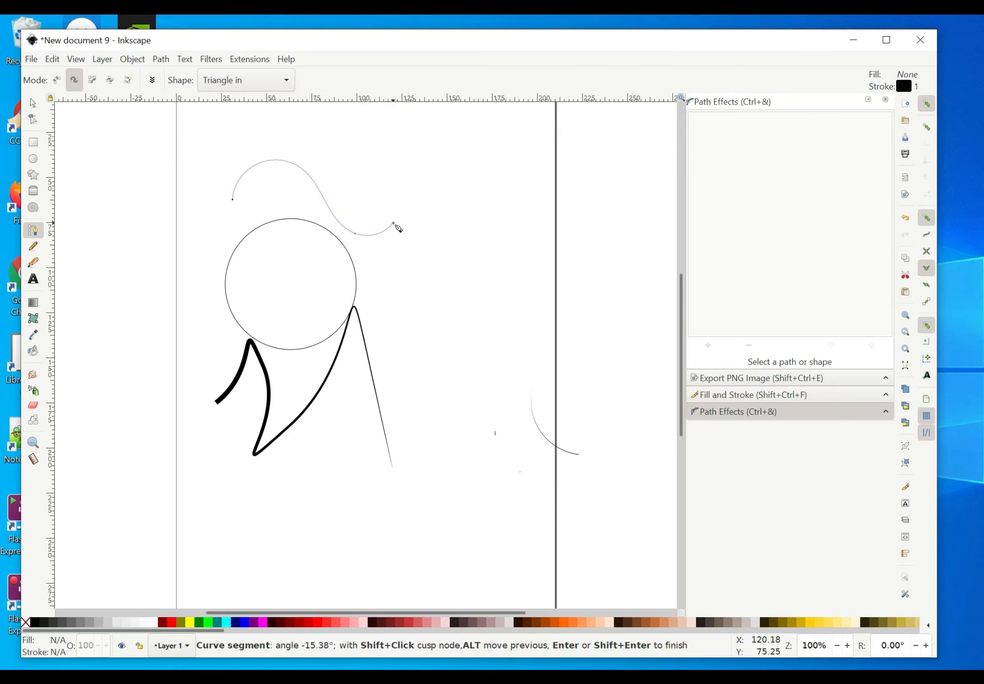
{"action": "double_click", "coordinate": [393, 223]}
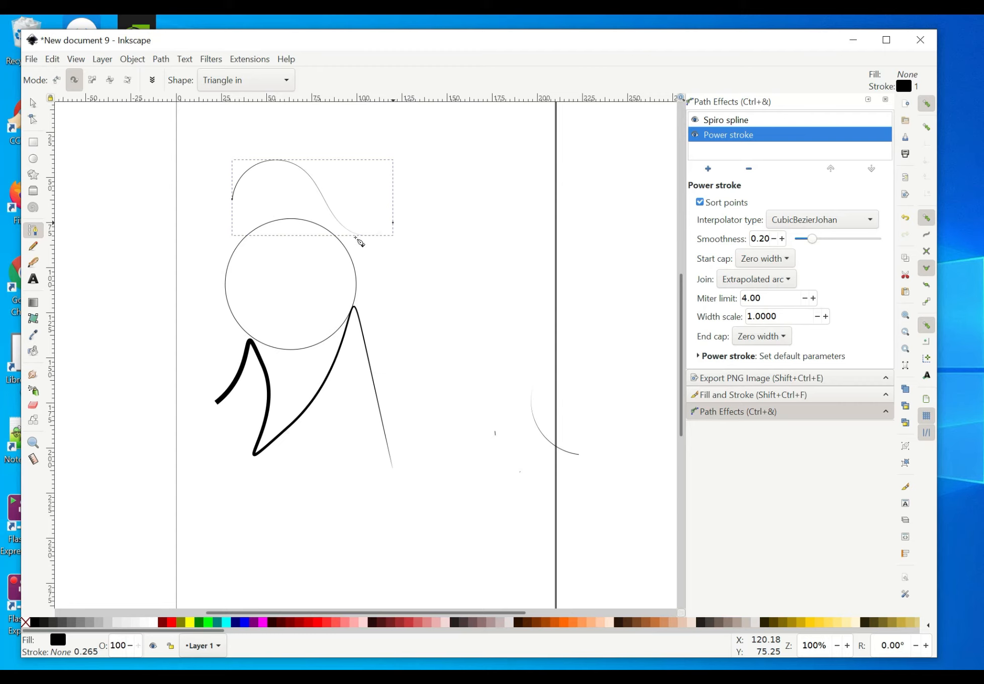
{"action": "left_click", "coordinate": [753, 322]}
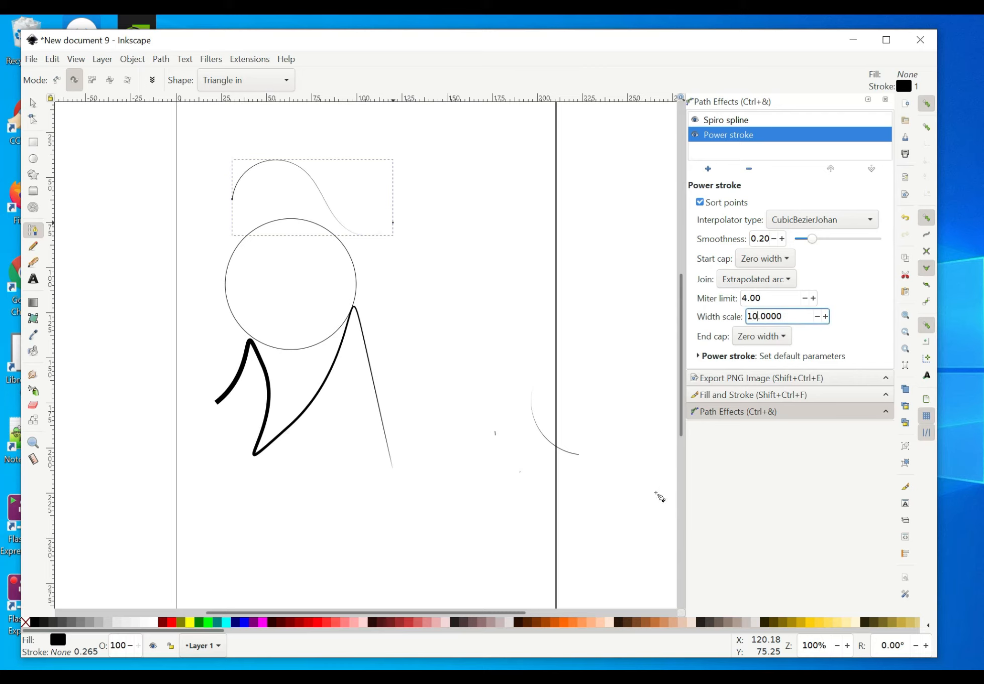
{"action": "left_click", "coordinate": [655, 493]}
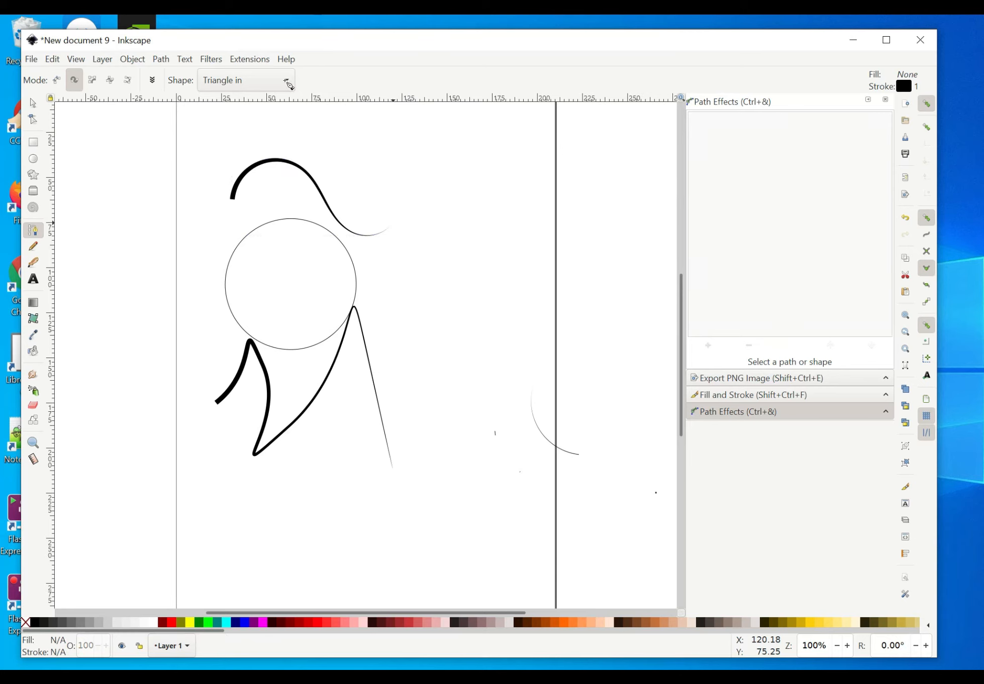
Draw a wavy three-node Spiro path near the page's lower edge with the Triangle out shape.
{"action": "left_click", "coordinate": [287, 82]}
{"action": "left_click", "coordinate": [267, 101]}
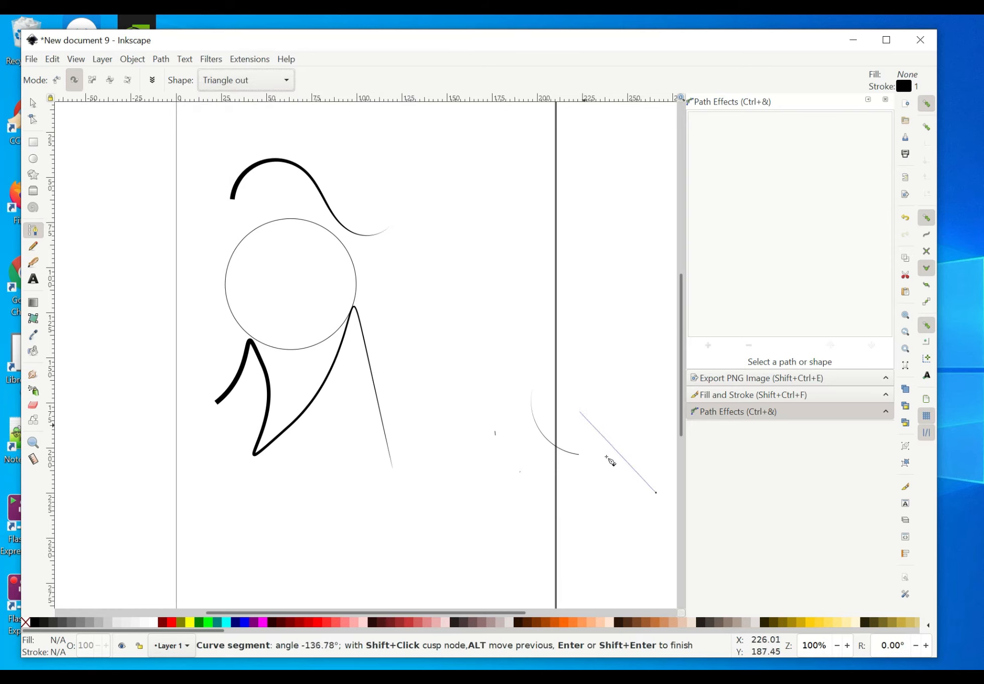
{"action": "left_click", "coordinate": [656, 493]}
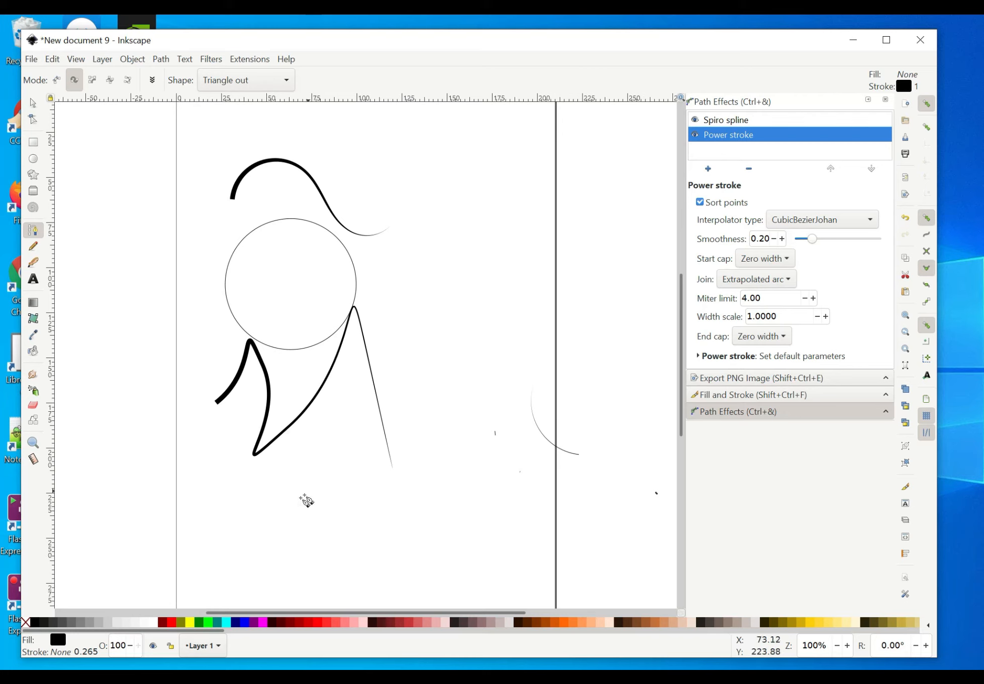
{"action": "left_click", "coordinate": [212, 521]}
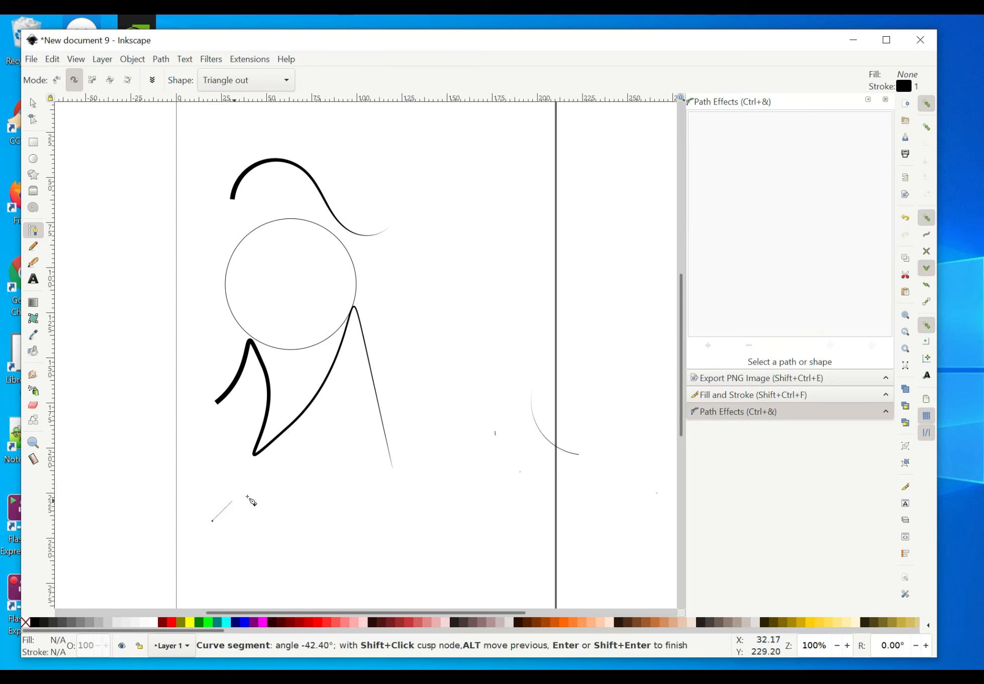
{"action": "left_click", "coordinate": [315, 493]}
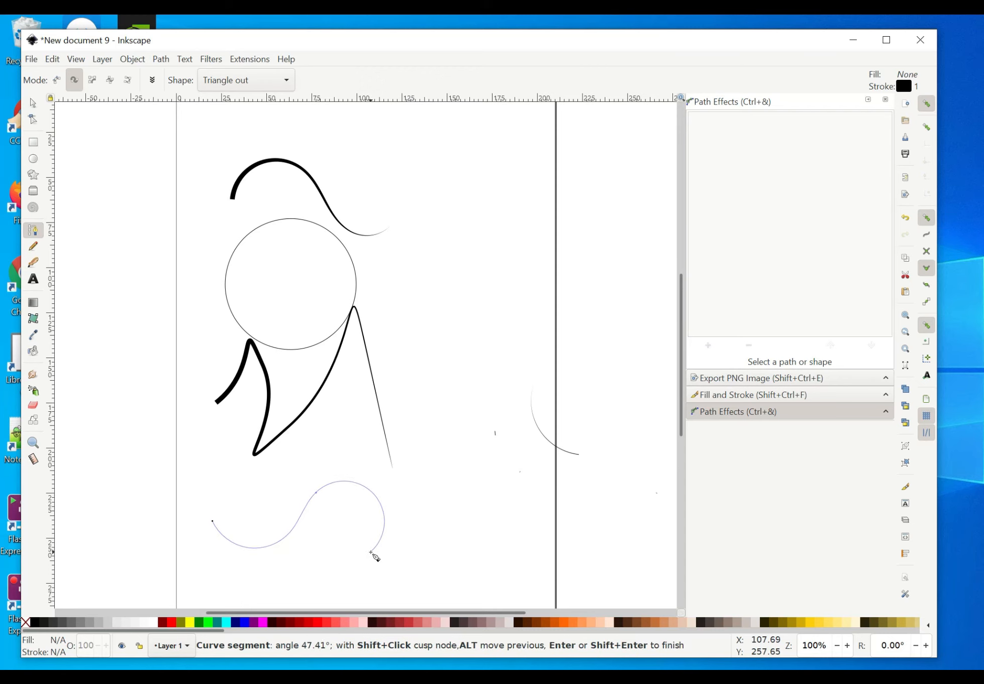
{"action": "double_click", "coordinate": [371, 553]}
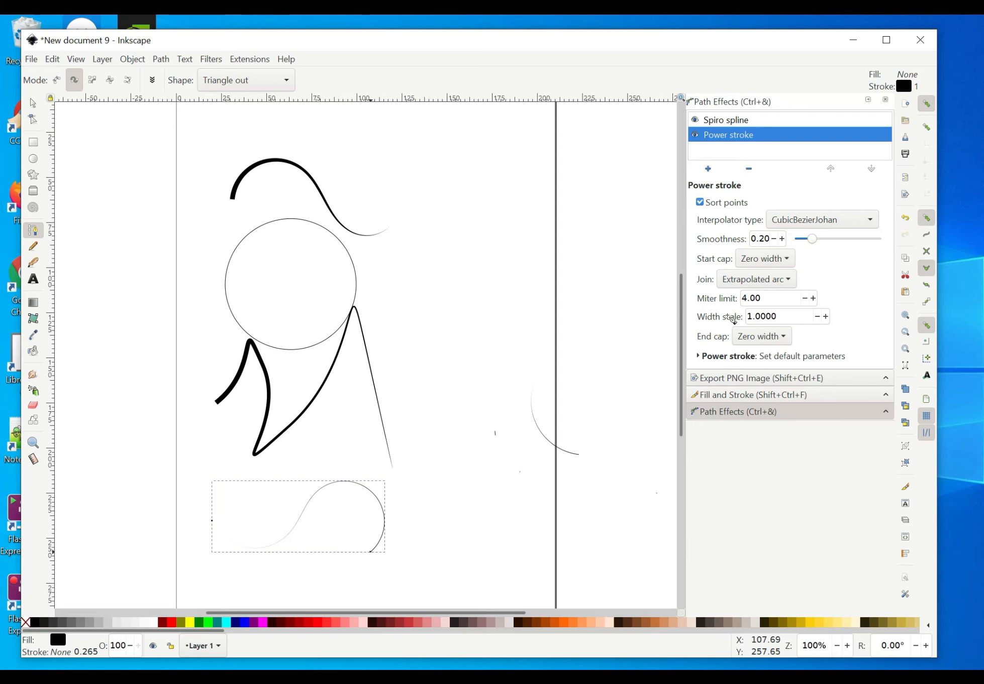
Set the Power stroke width scale of the wavy path near the page's lower edge to 10 and deselect it.
{"action": "left_click", "coordinate": [751, 317]}
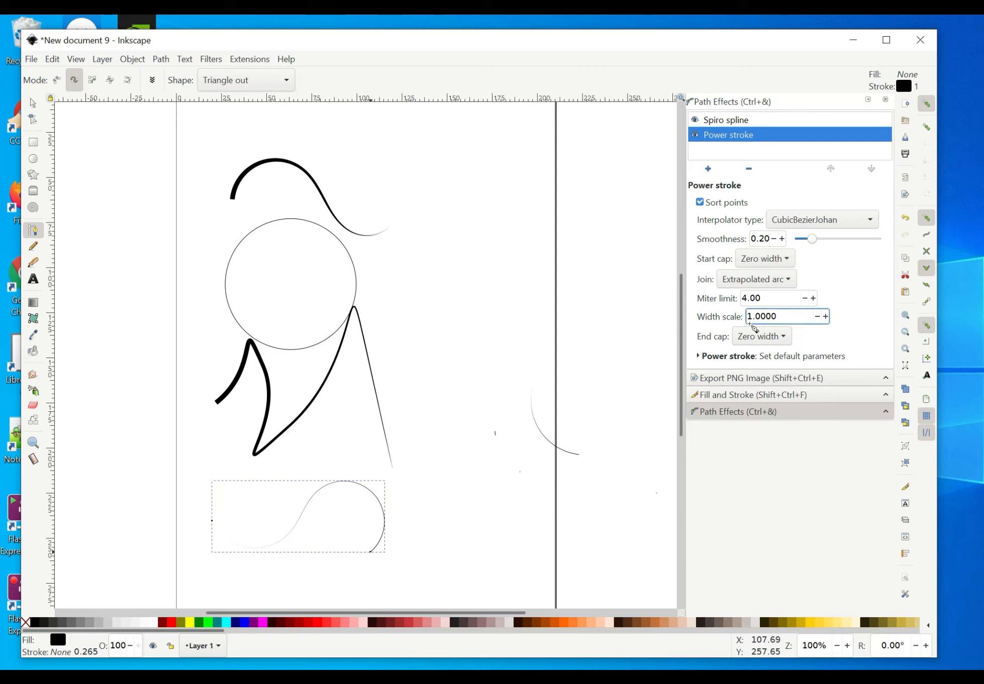
{"action": "type", "text": "0"}
{"action": "left_click", "coordinate": [474, 534]}
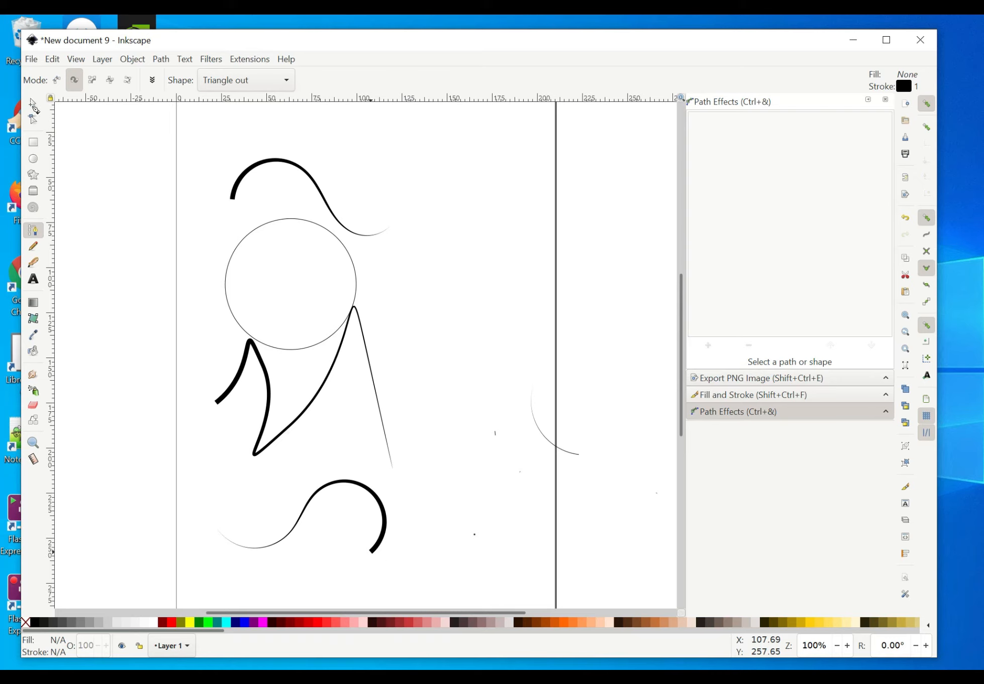
{"action": "left_click", "coordinate": [34, 105]}
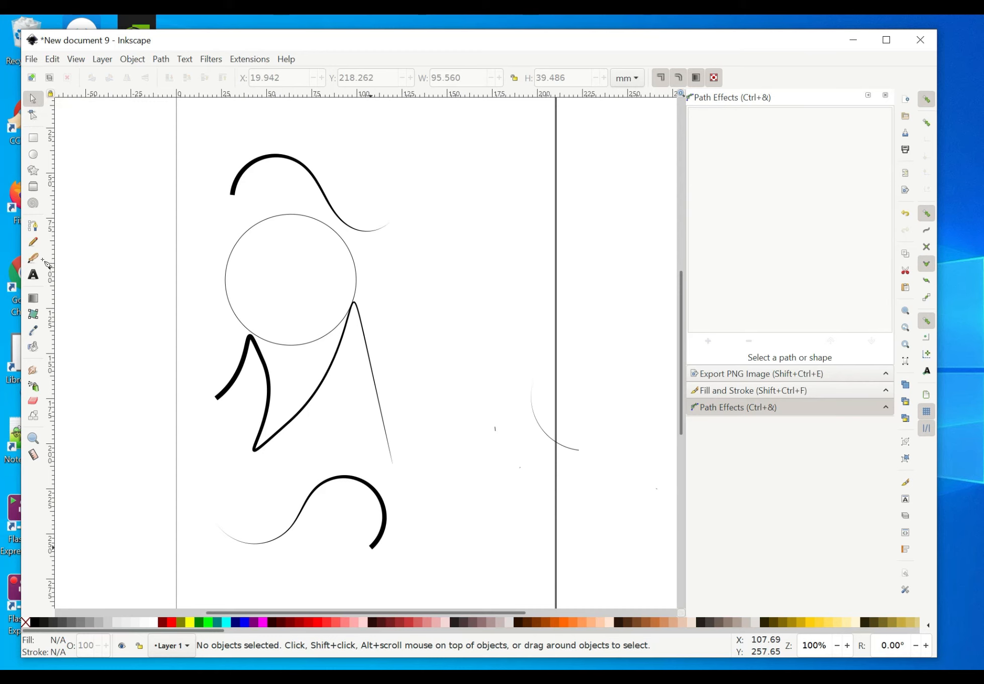
Draw a four-node curved zigzag path between the circle and the page's right edge in regular Bezier mode with the Triangle out shape.
{"action": "left_click", "coordinate": [33, 226]}
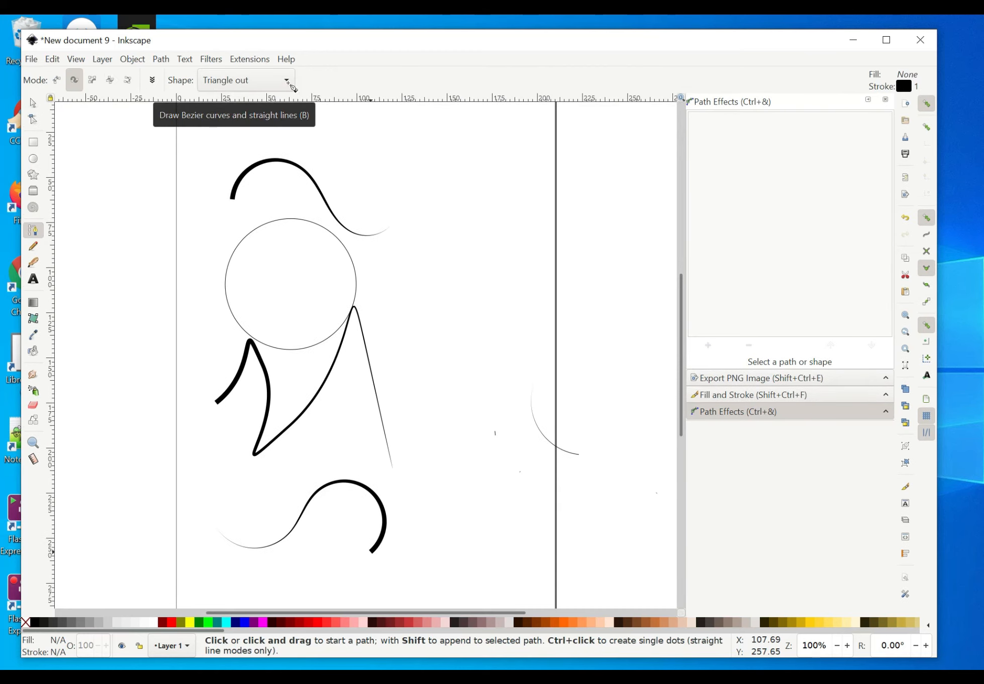
{"action": "left_click", "coordinate": [287, 81]}
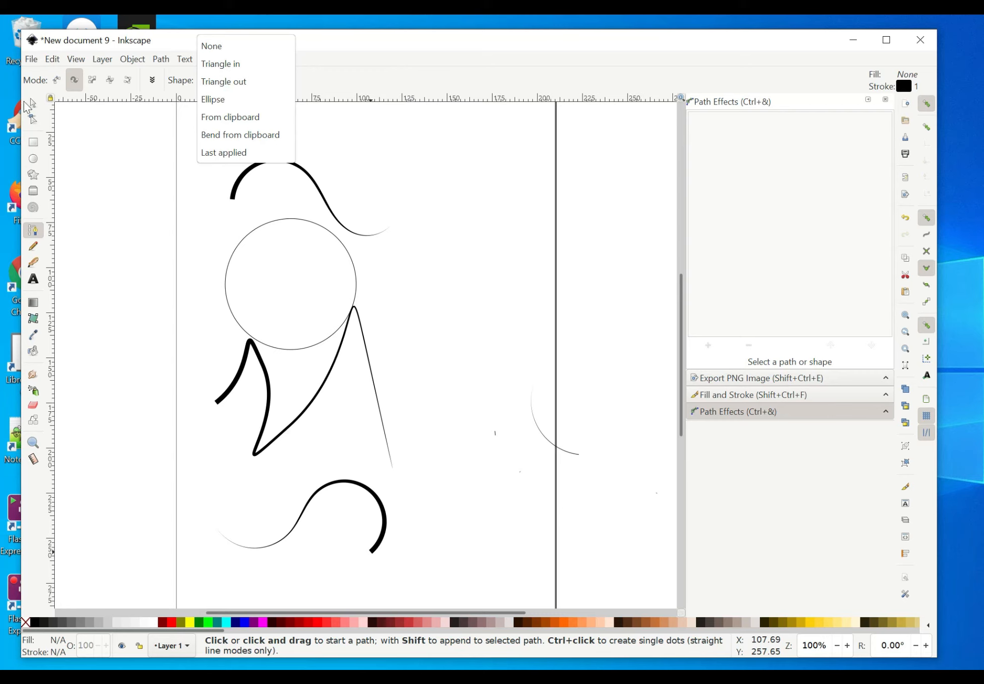
{"action": "left_click", "coordinate": [59, 85]}
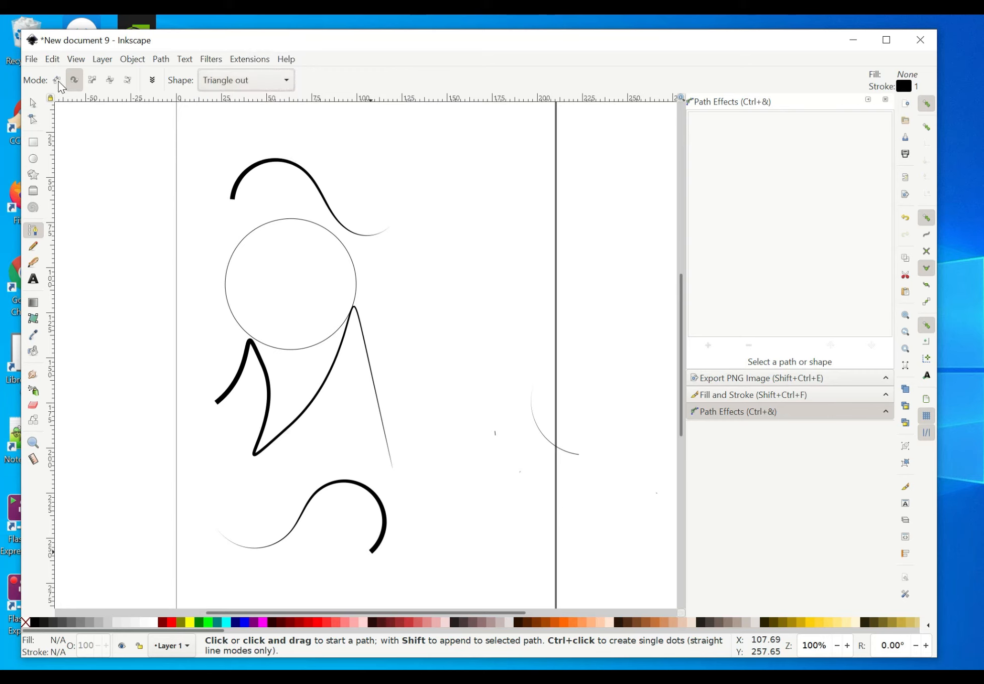
{"action": "left_click", "coordinate": [58, 83]}
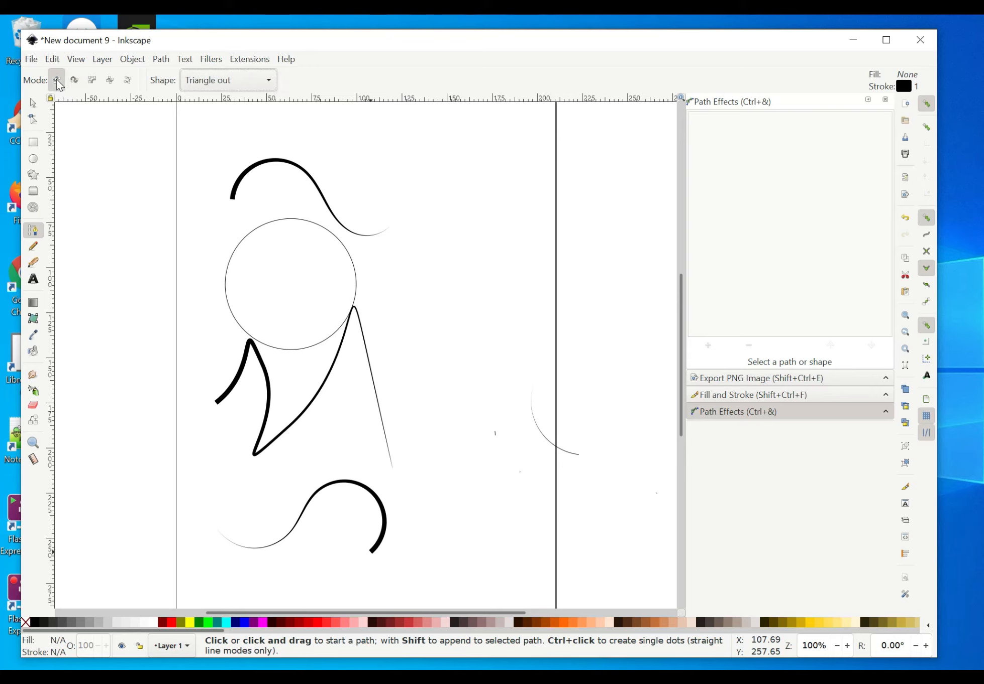
{"action": "mouse_move", "coordinate": [408, 307]}
{"action": "left_mouse_down"}
{"action": "mouse_move", "coordinate": [455, 350]}
{"action": "mouse_move", "coordinate": [507, 296]}
{"action": "mouse_move", "coordinate": [522, 363]}
{"action": "left_mouse_up"}
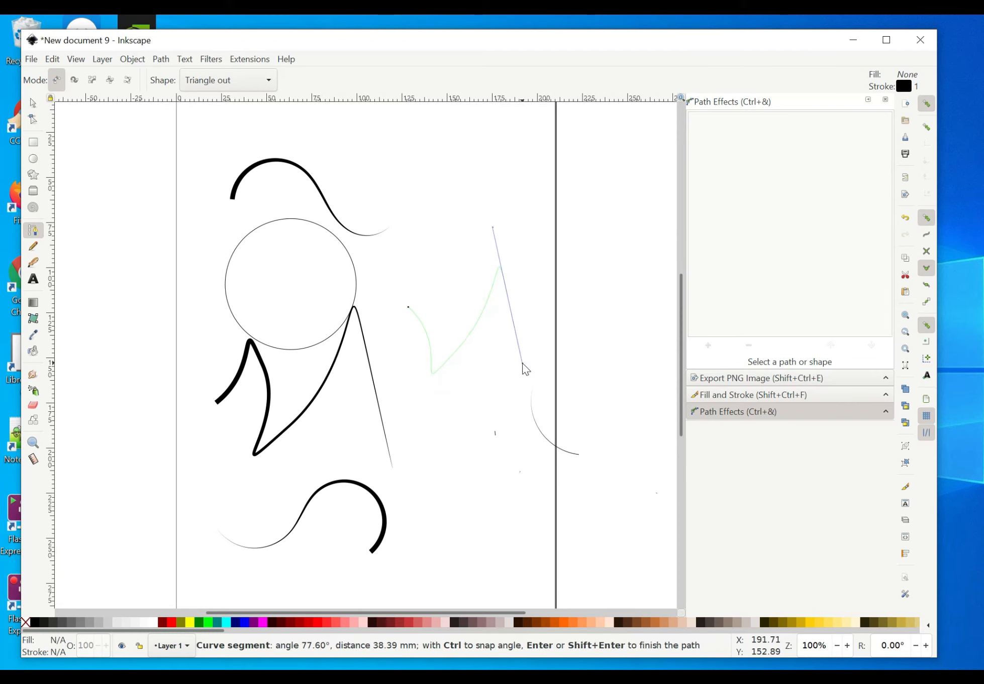
{"action": "double_click", "coordinate": [522, 362]}
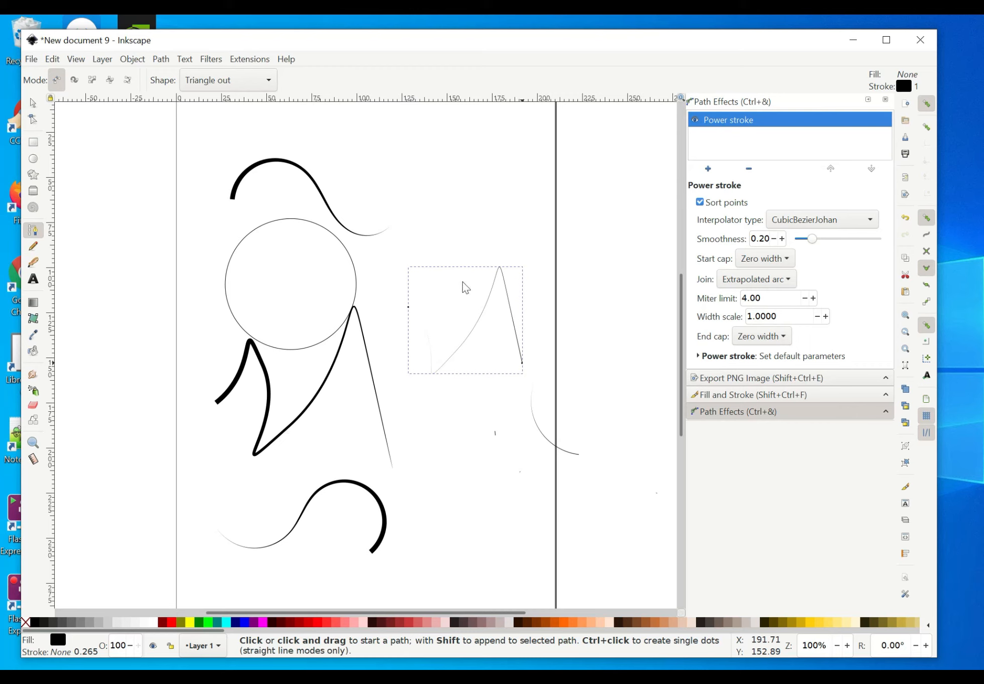
Draw a five-node curved zigzag path above and to the right of the circle with the Ellipse shape.
{"action": "left_click", "coordinate": [268, 81]}
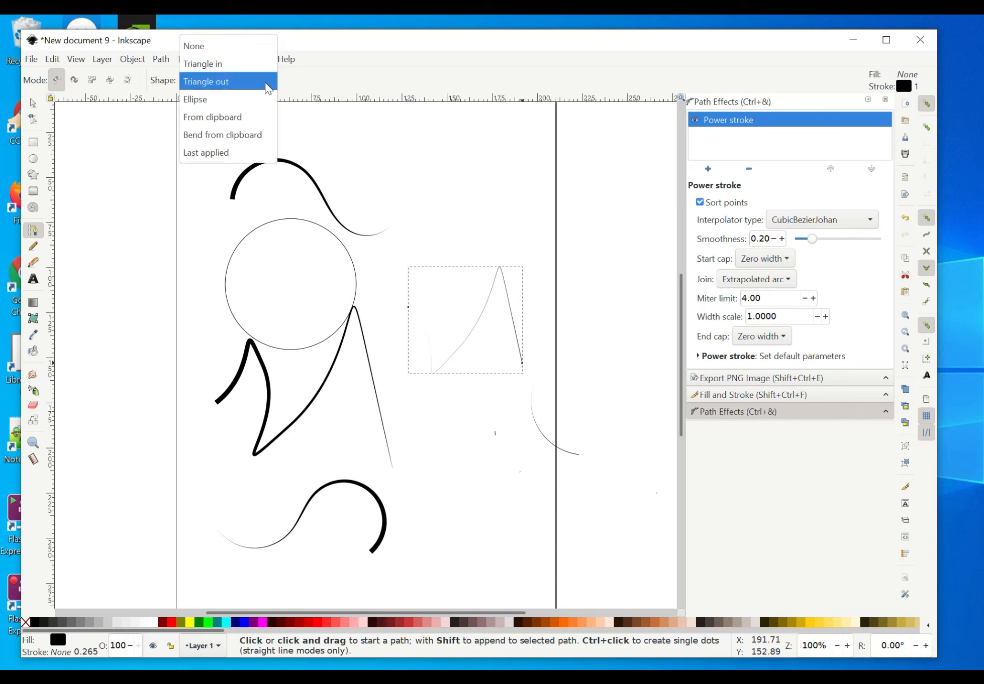
{"action": "left_click", "coordinate": [241, 107]}
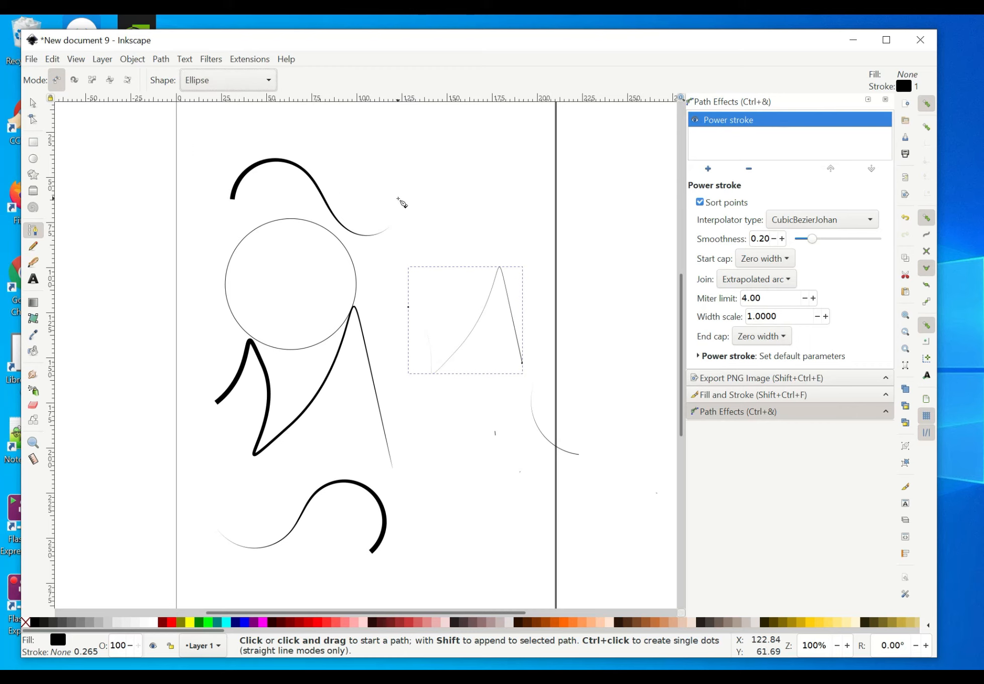
{"action": "left_click_drag", "start_coordinate": [353, 172], "coordinate": [416, 182]}
{"action": "mouse_move", "coordinate": [416, 182]}
{"action": "left_mouse_down"}
{"action": "mouse_move", "coordinate": [430, 238]}
{"action": "mouse_move", "coordinate": [482, 210]}
{"action": "left_mouse_up"}
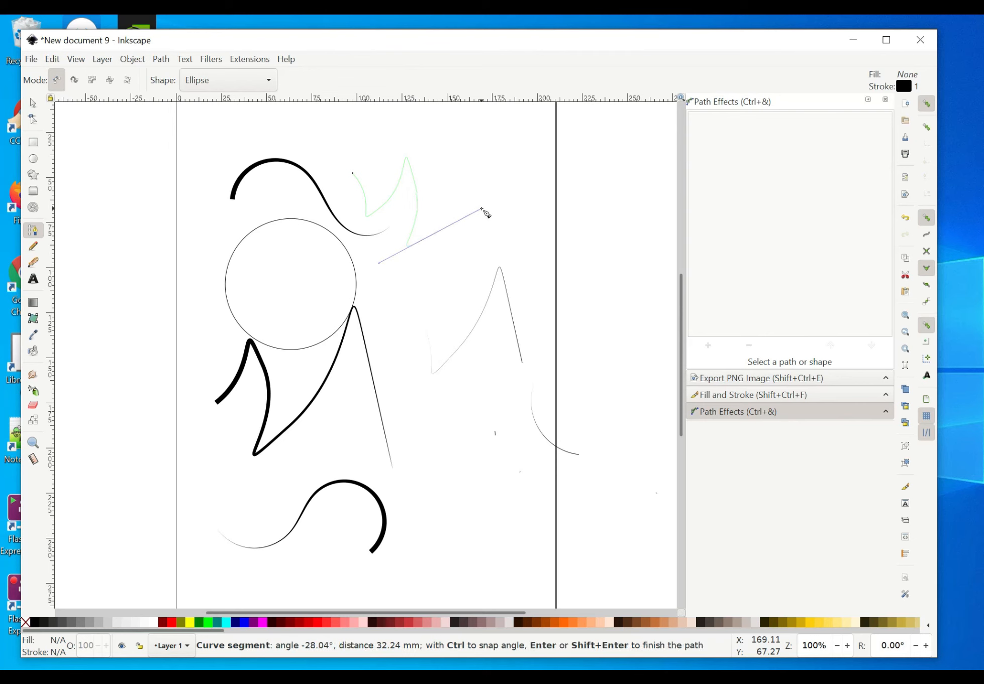
{"action": "key", "text": "Return"}
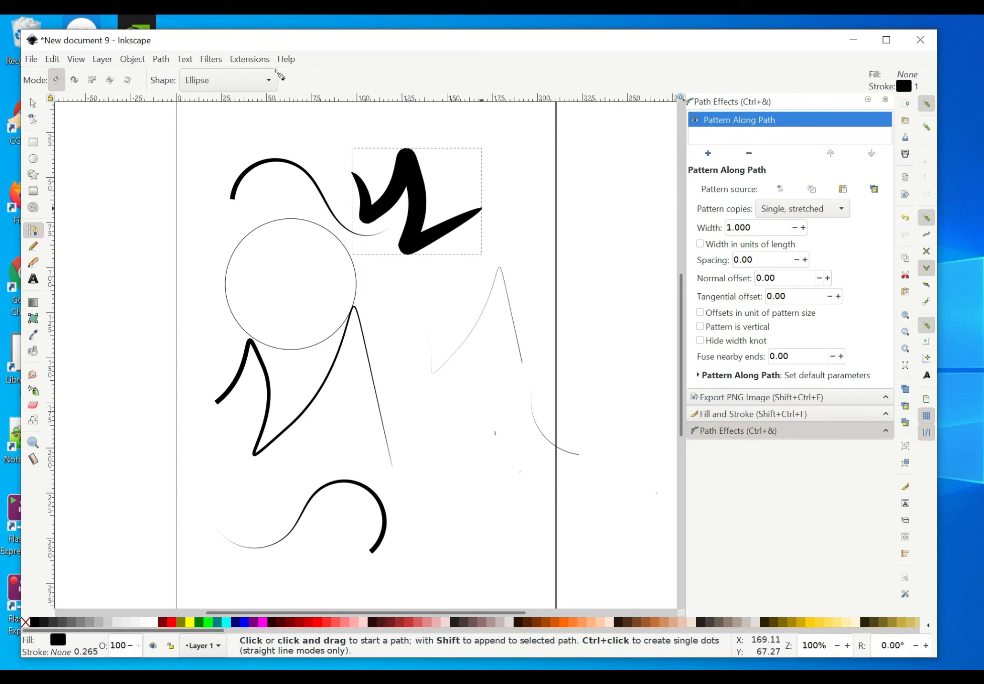
Set the Bezier tool's shape to From clipboard and copy the red-outlined black star to the clipboard.
{"action": "left_click", "coordinate": [272, 82]}
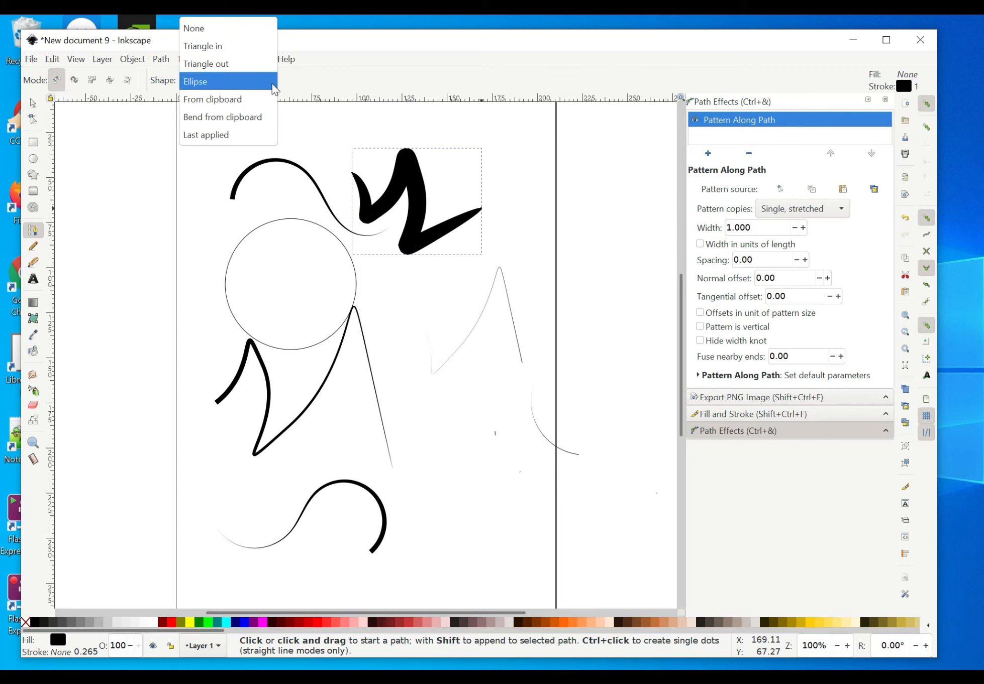
{"action": "left_click", "coordinate": [257, 107]}
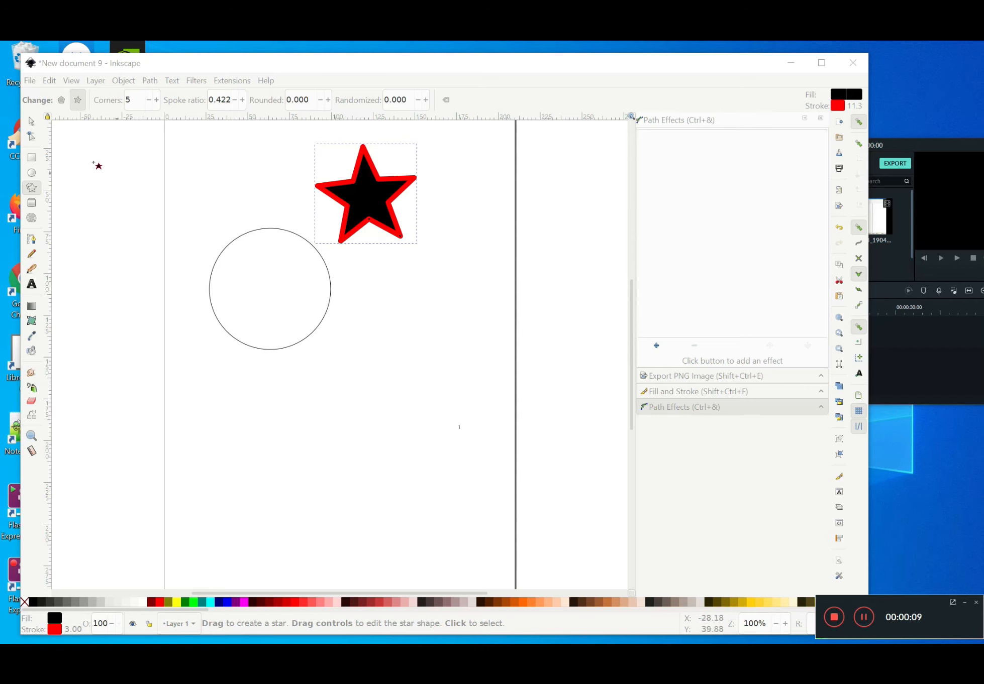
{"action": "left_click", "coordinate": [31, 123]}
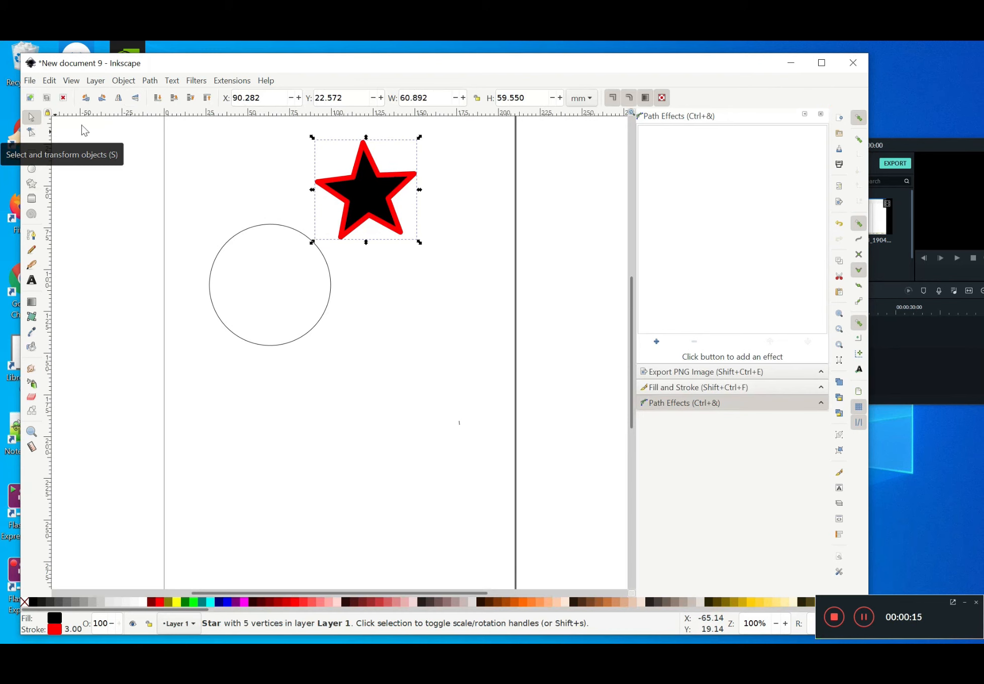
{"action": "left_click", "coordinate": [50, 81]}
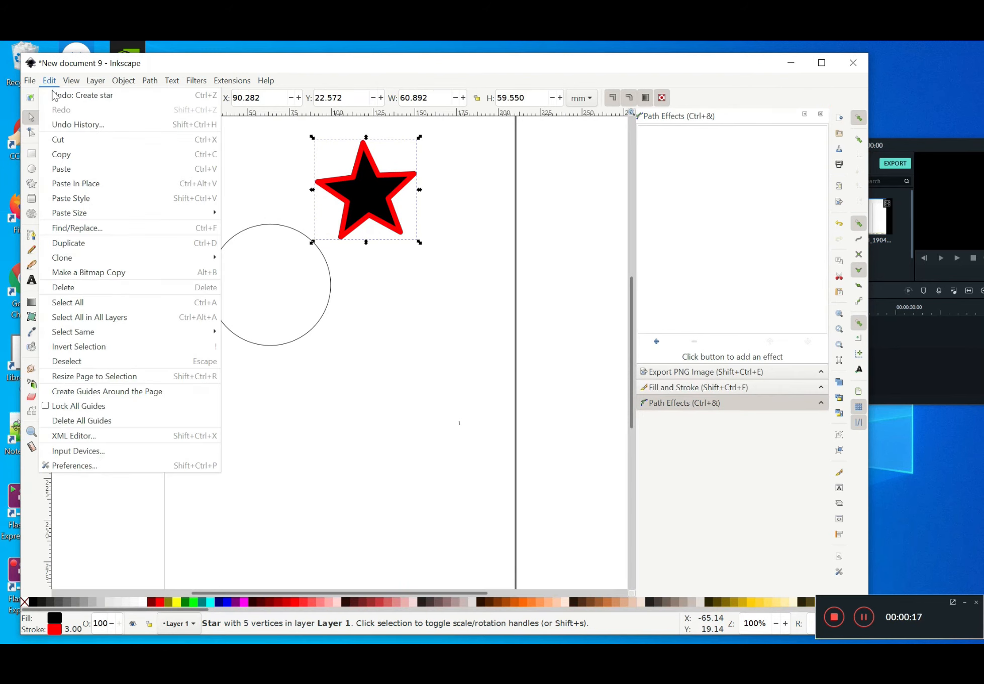
{"action": "left_click", "coordinate": [65, 156]}
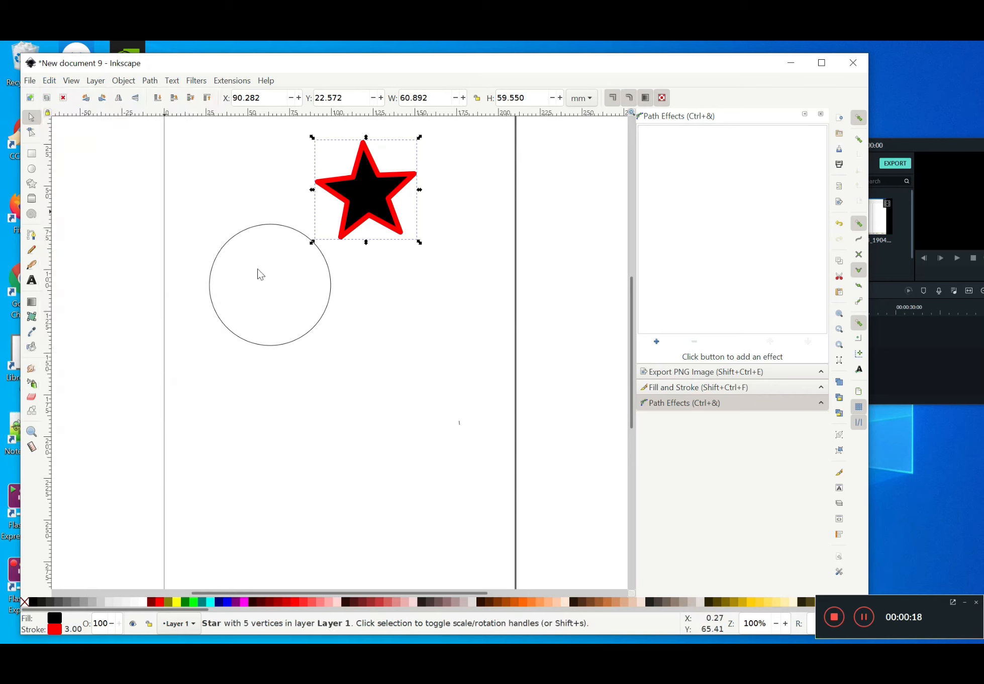
{"action": "left_click", "coordinate": [392, 369]}
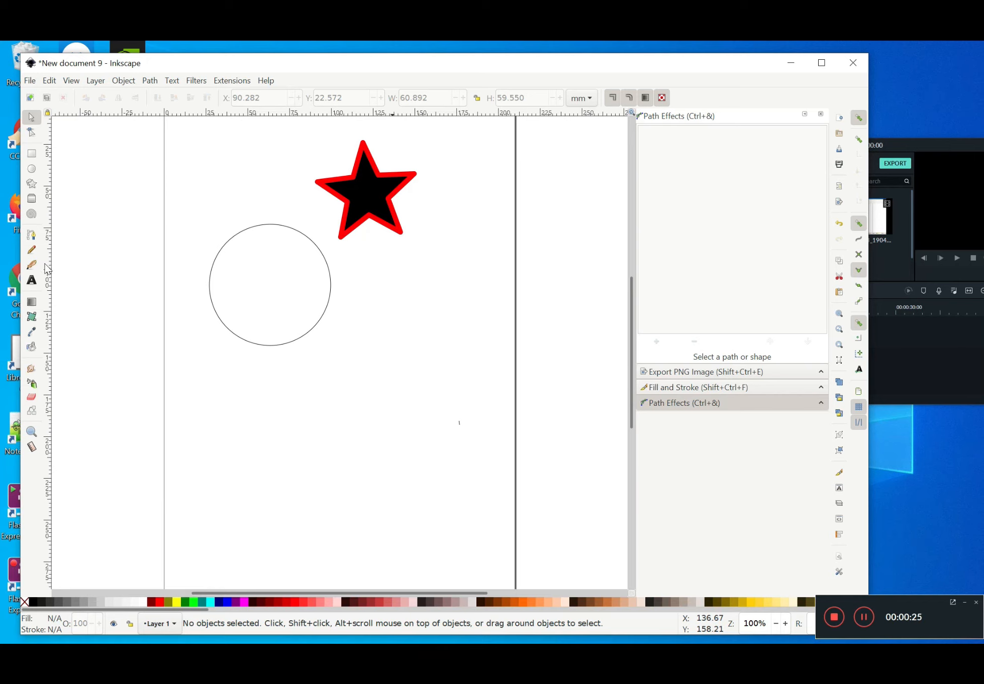
Draw a curved zigzag Bezier path below the circle with the From clipboard shape.
{"action": "left_click", "coordinate": [32, 236]}
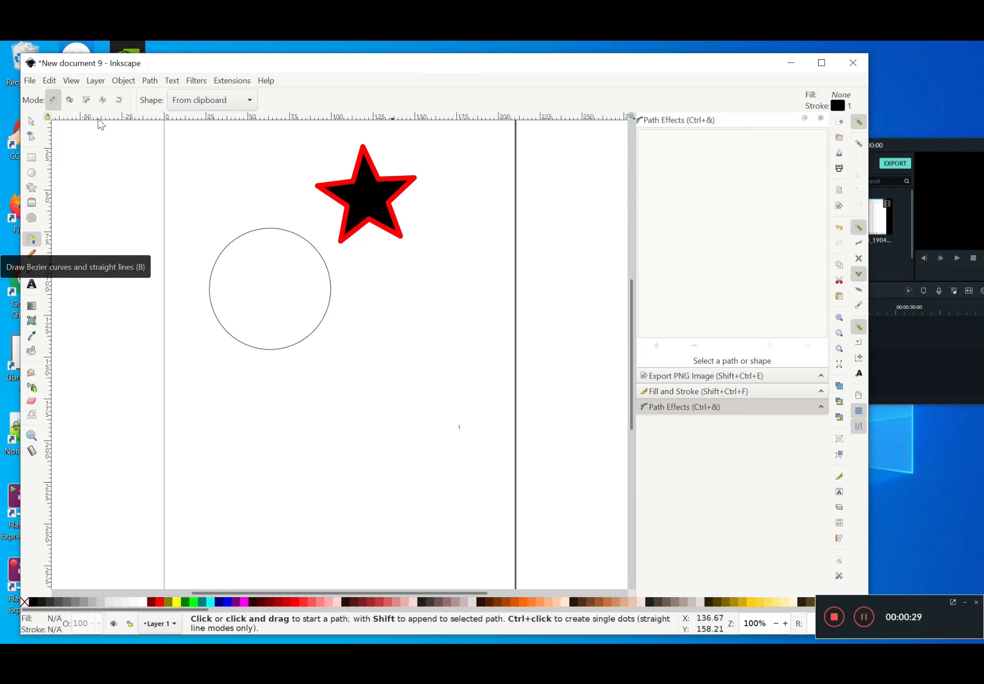
{"action": "left_click_drag", "start_coordinate": [212, 392], "coordinate": [369, 488]}
{"action": "key", "text": "Return"}
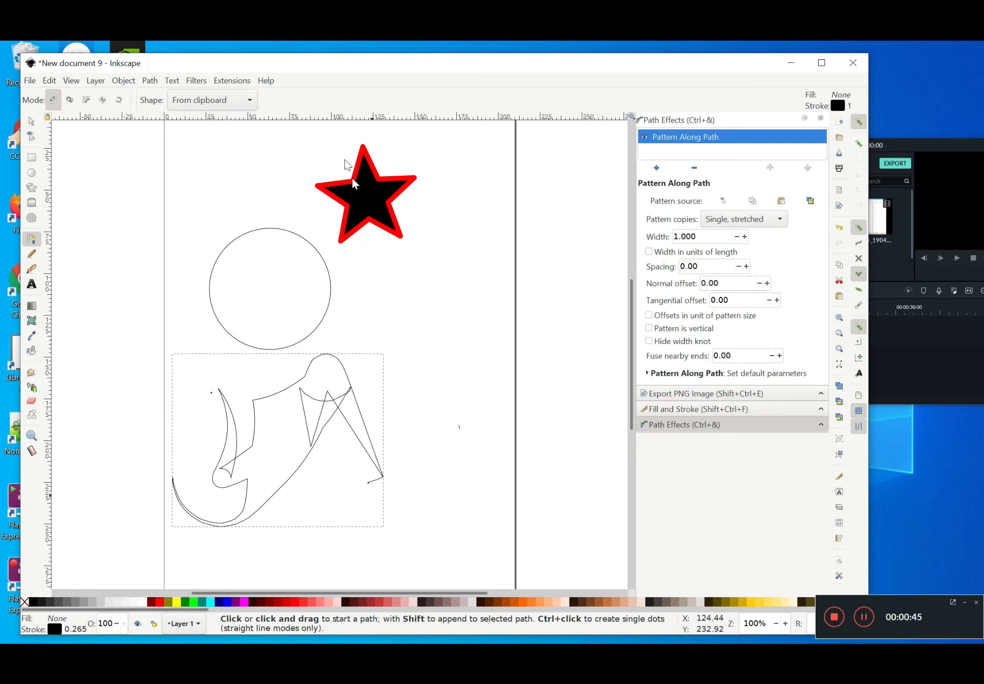
Draw a curved zigzag path below the star, near the page's right edge, with the Bend from clipboard shape.
{"action": "left_click", "coordinate": [251, 104]}
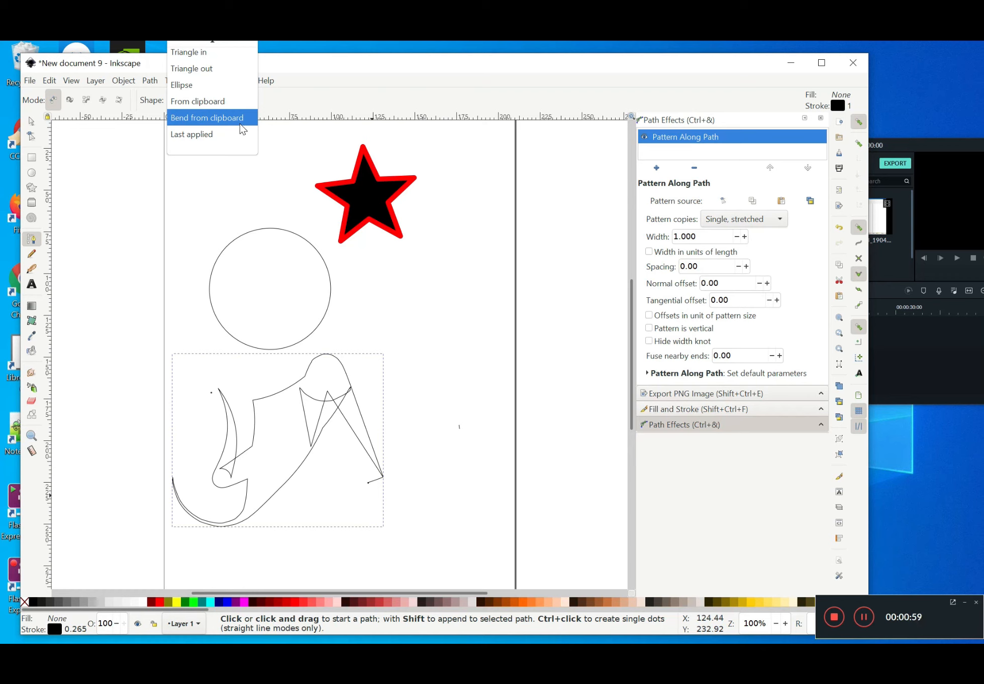
{"action": "left_click", "coordinate": [236, 119]}
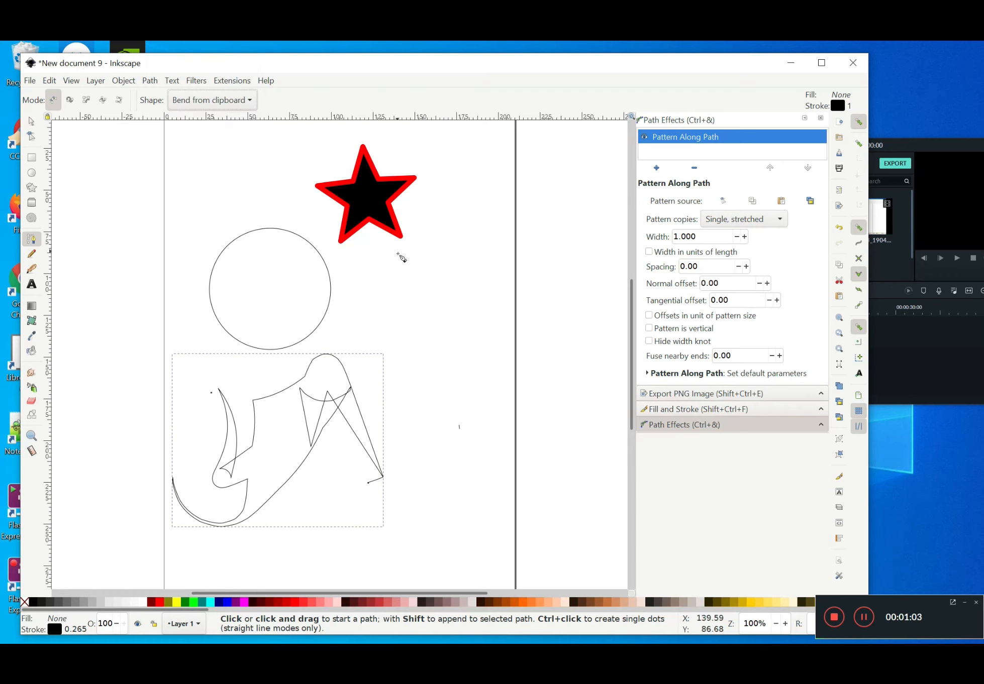
{"action": "left_click_drag", "start_coordinate": [379, 287], "coordinate": [499, 405]}
{"action": "key", "text": "Return"}
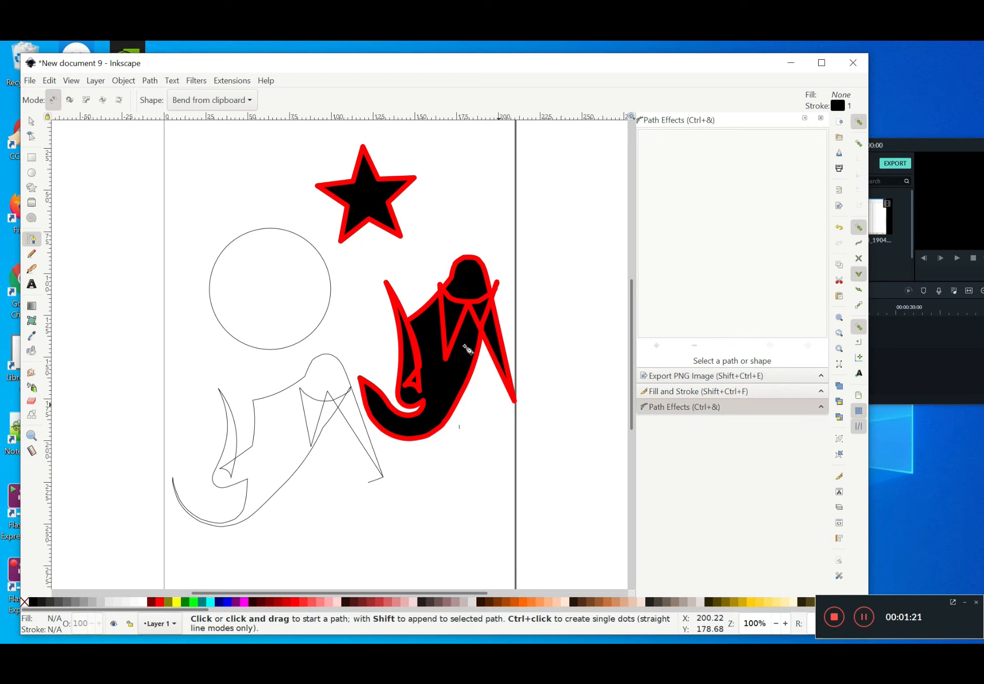
{"action": "left_click", "coordinate": [250, 101]}
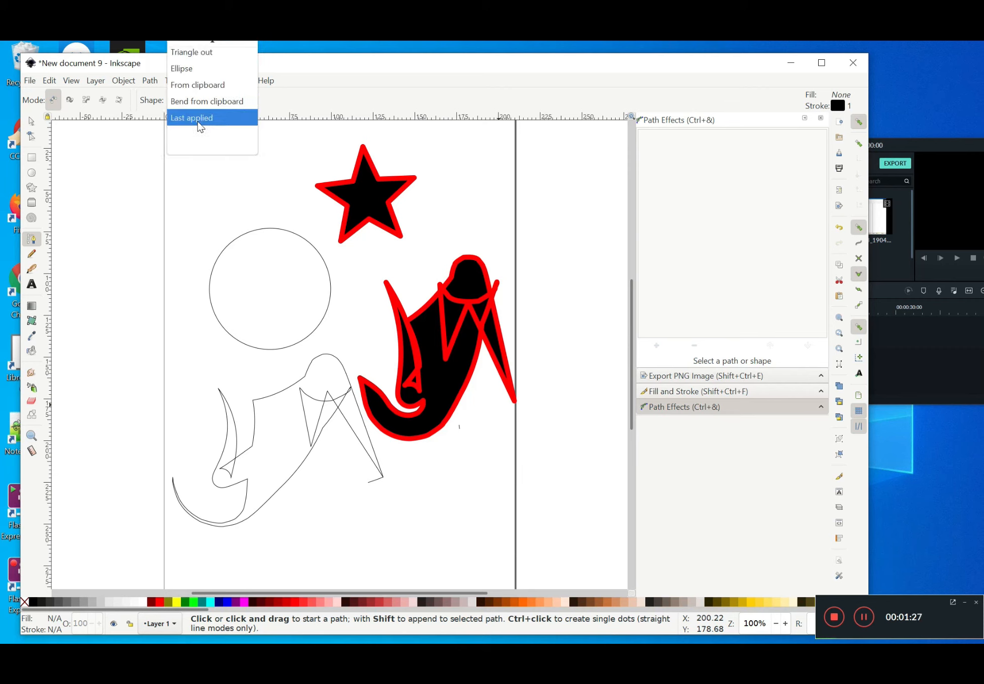
{"action": "left_click", "coordinate": [441, 215]}
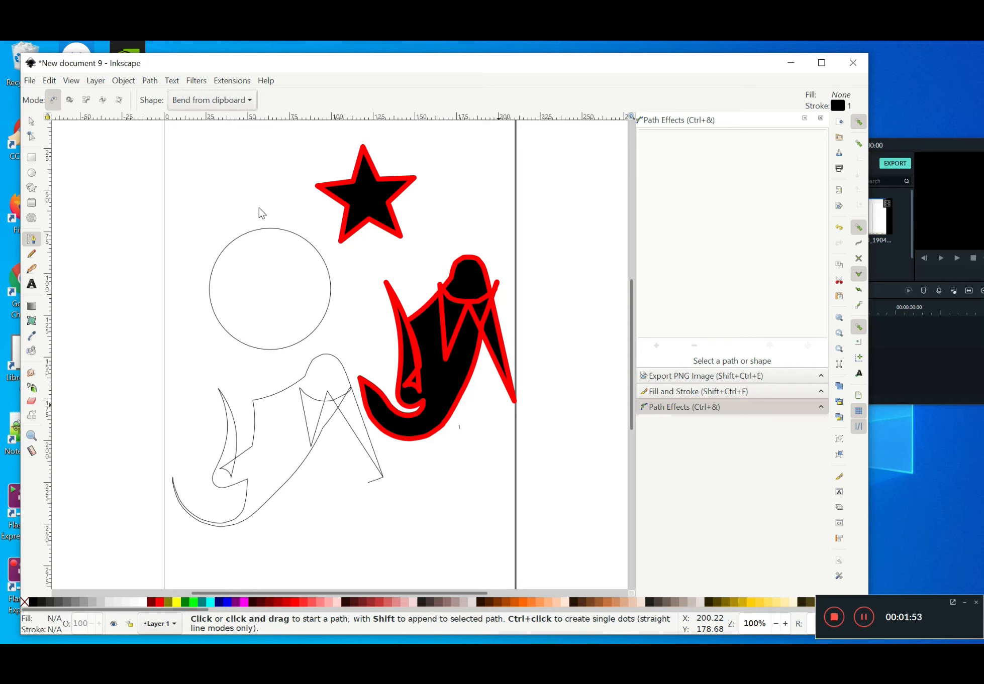
{"action": "left_click", "coordinate": [834, 617]}
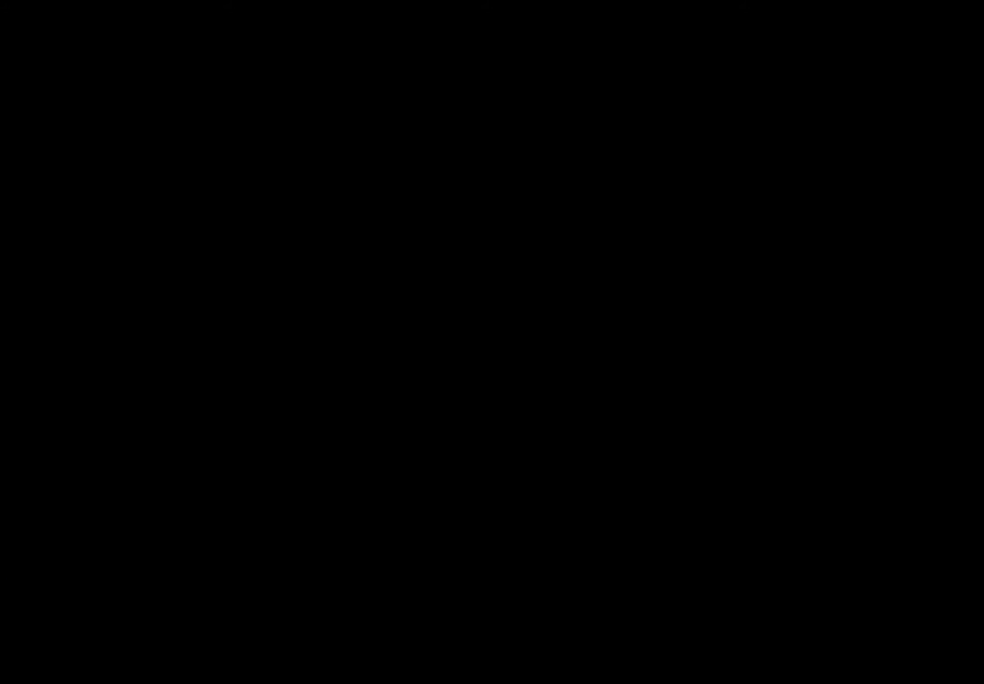